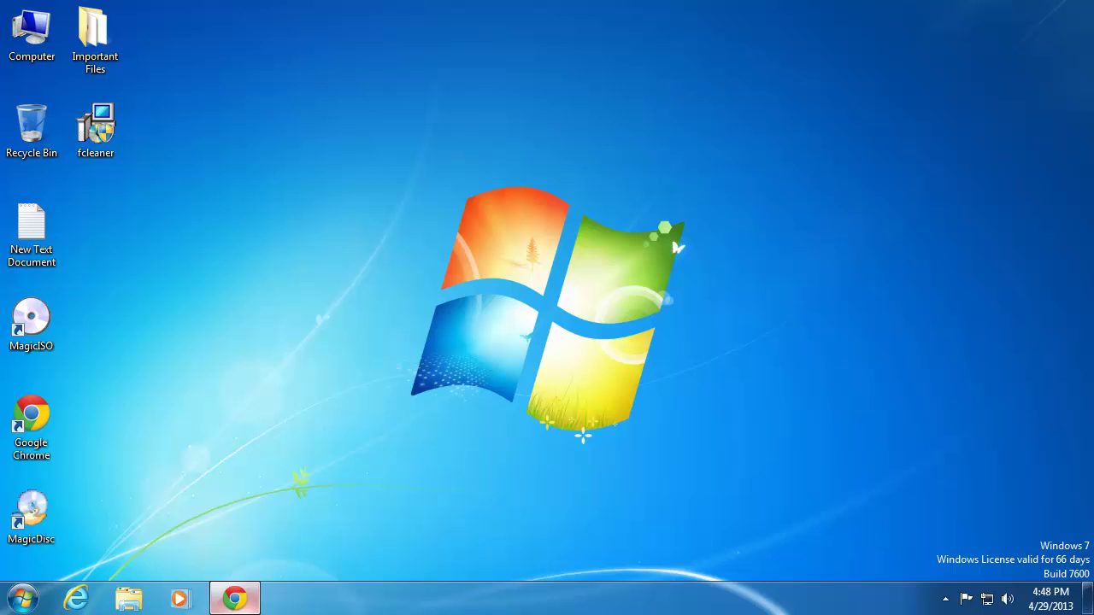
left_click(236, 598)
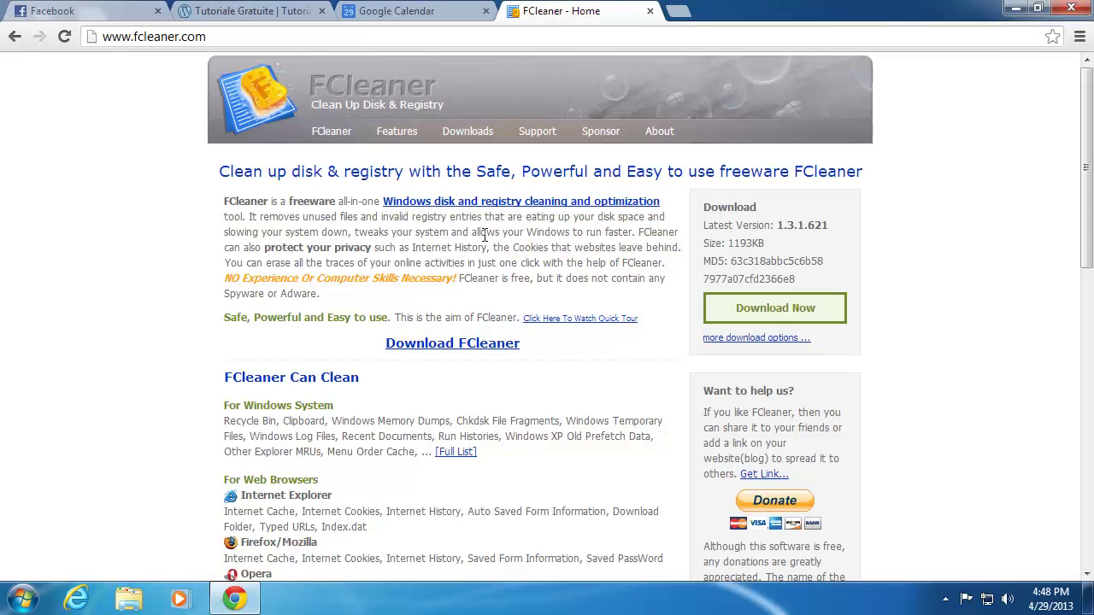
left_click_drag(126, 36, 225, 36)
left_click(225, 36)
scroll(149, 255, "down", 2)
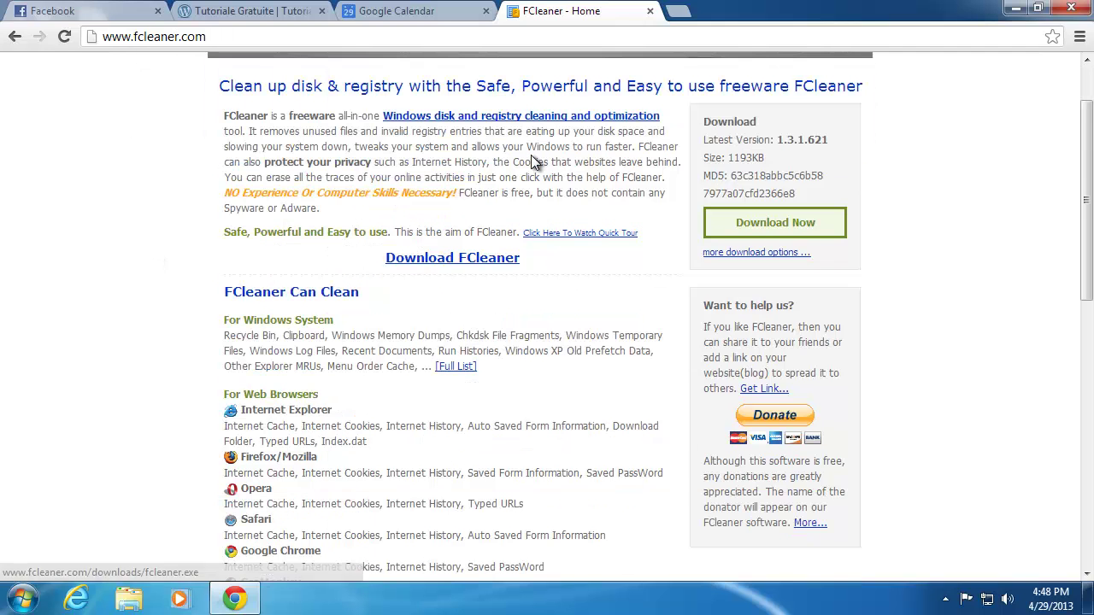
left_click(1015, 10)
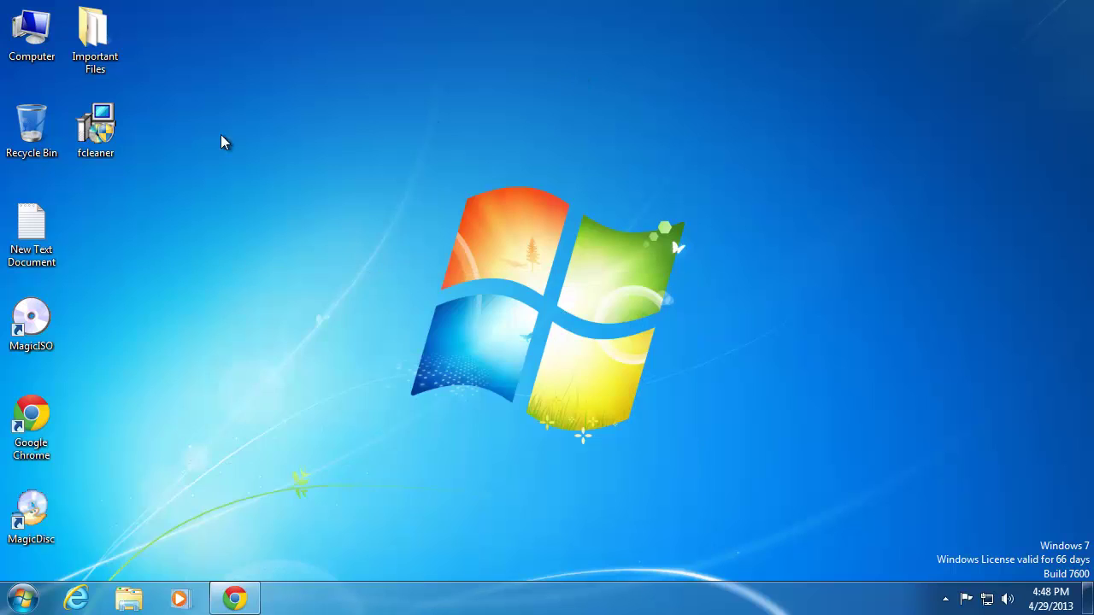
Step: Launch the fcleaner installer from the desktop, accept the license agreement, and keep the default installation and Start Menu folders
double_click(102, 136)
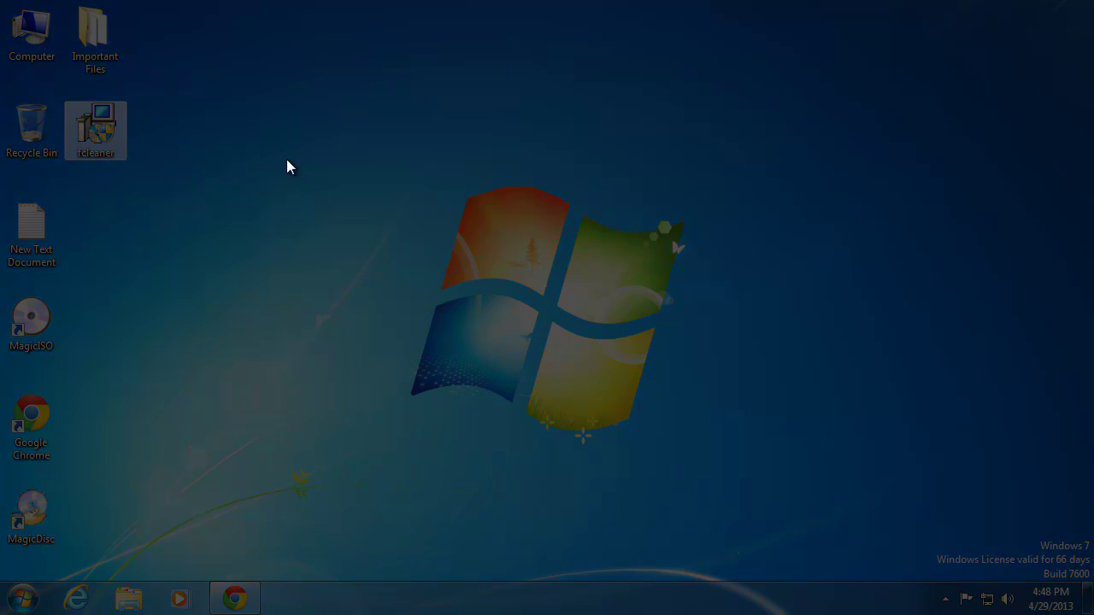
left_click(616, 340)
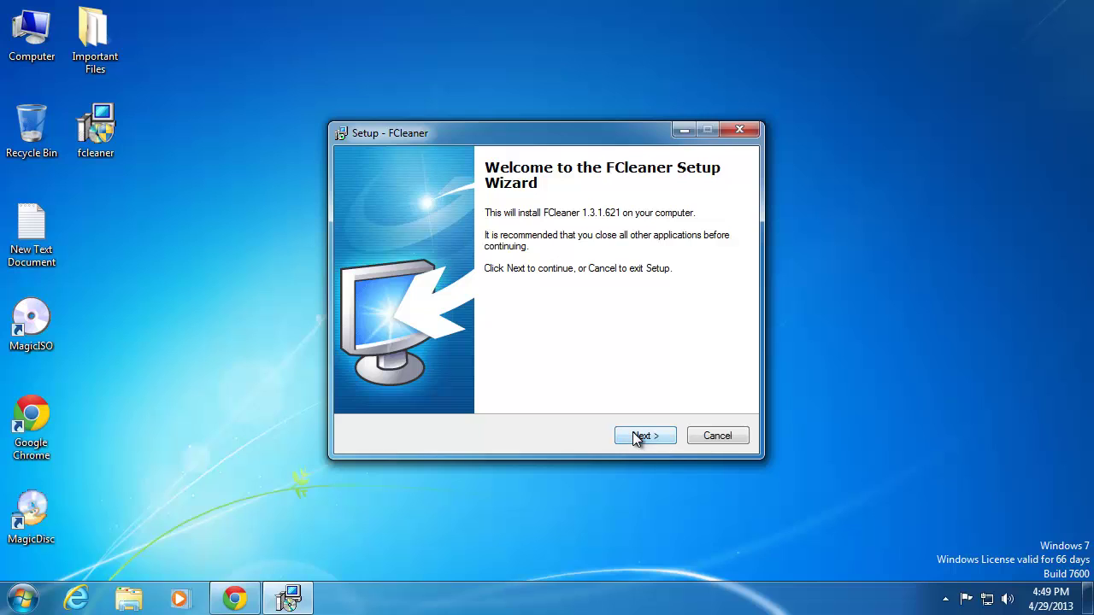
left_click(637, 438)
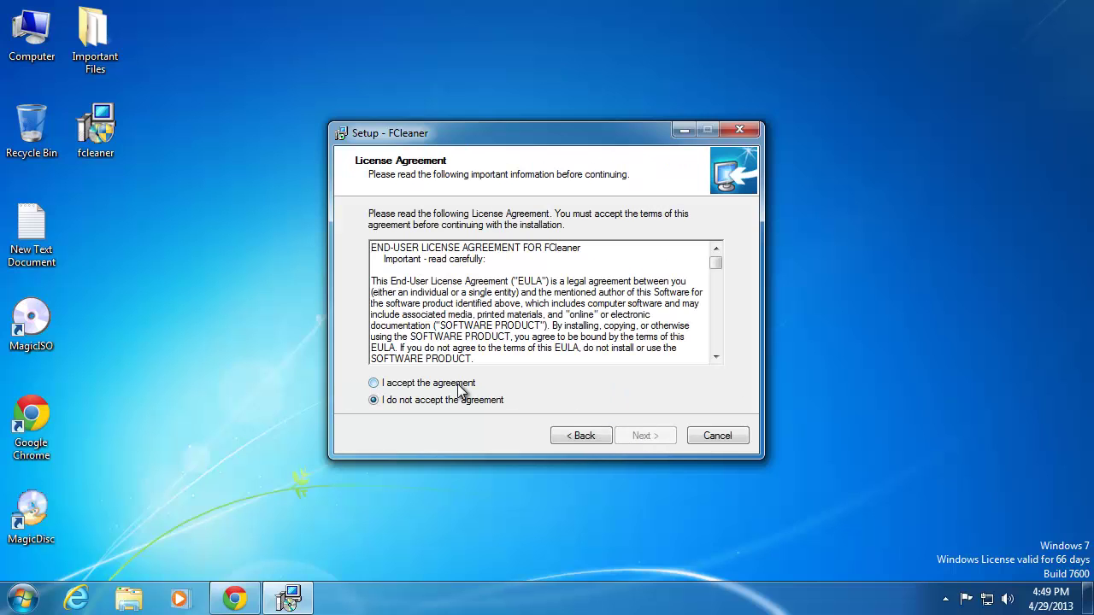
left_click(460, 386)
left_click(630, 436)
left_click(628, 437)
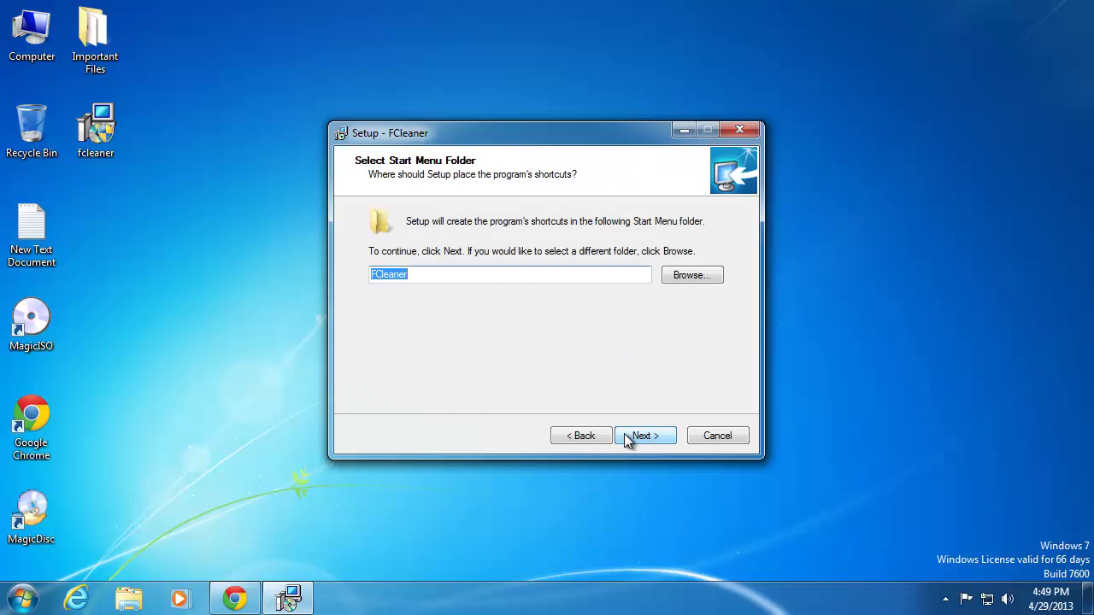
left_click(628, 437)
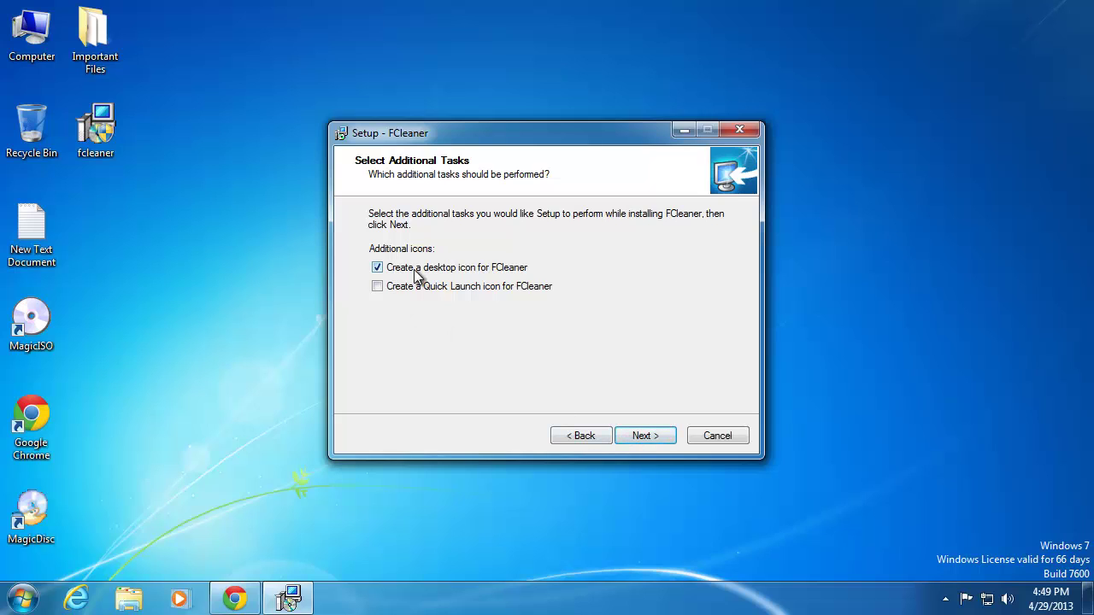
Step: Install FCleaner with only a desktop icon, and finish setup by launching the program without visiting the sponsor site
left_click(446, 288)
left_click(494, 293)
left_click(640, 436)
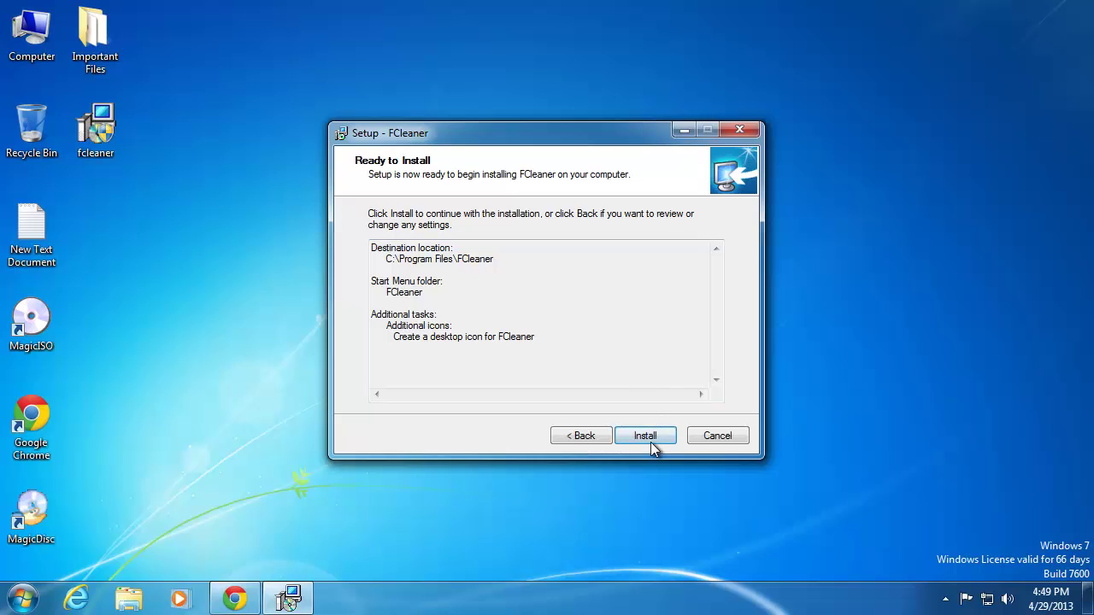
left_click(651, 440)
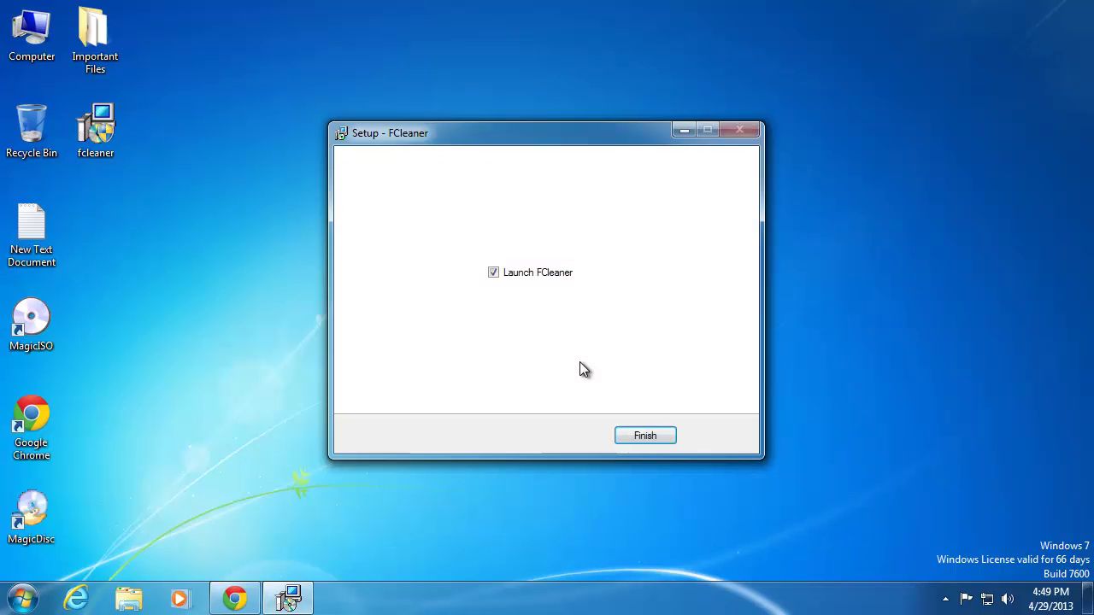
left_click(550, 302)
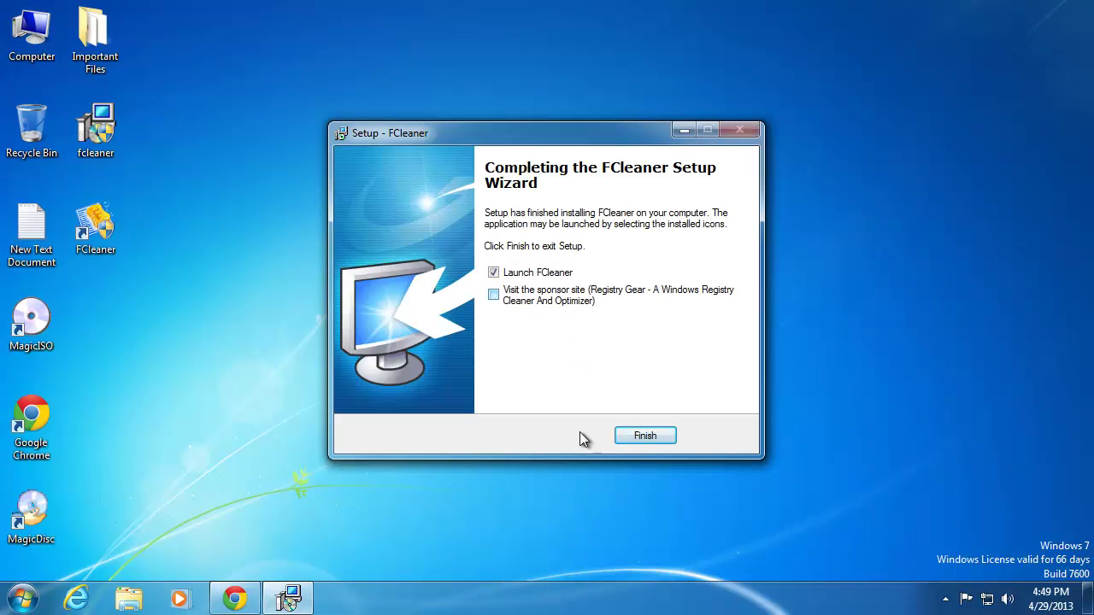
left_click(652, 438)
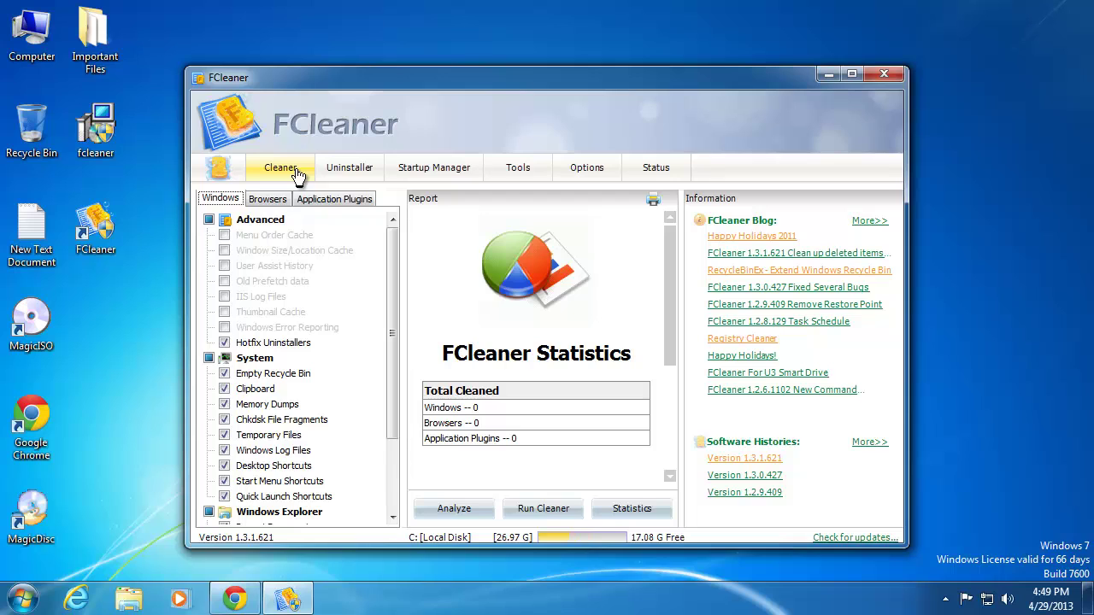
Step: Review the Windows and browser cleaning options, and exclude Internet Explorer's Internet History and Download Folder from cleaning
left_click_drag(393, 240, 229, 395)
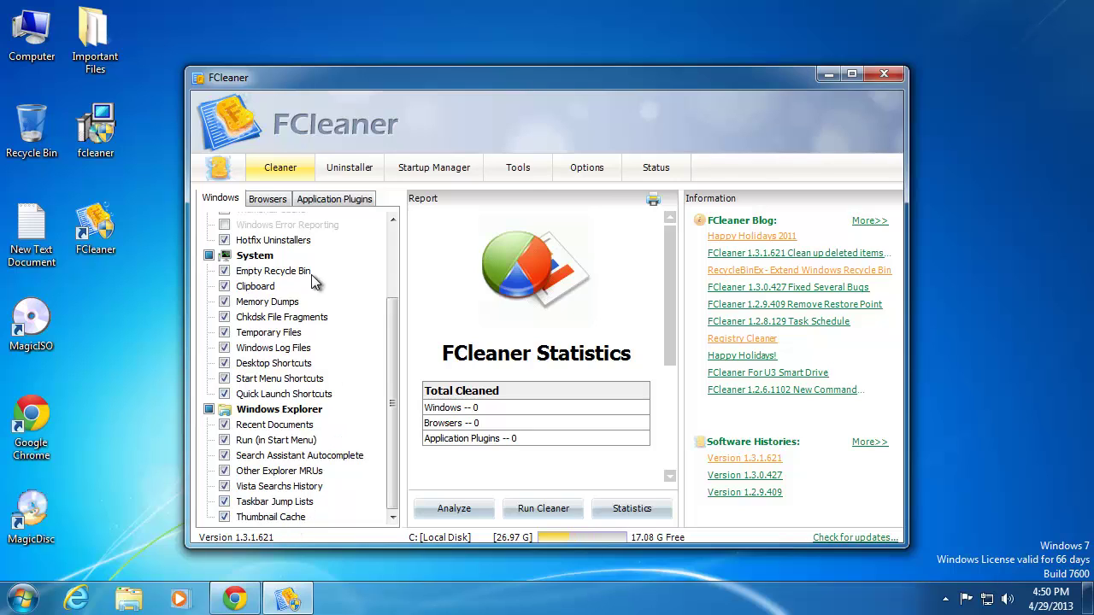
scroll(382, 232, "up", 2)
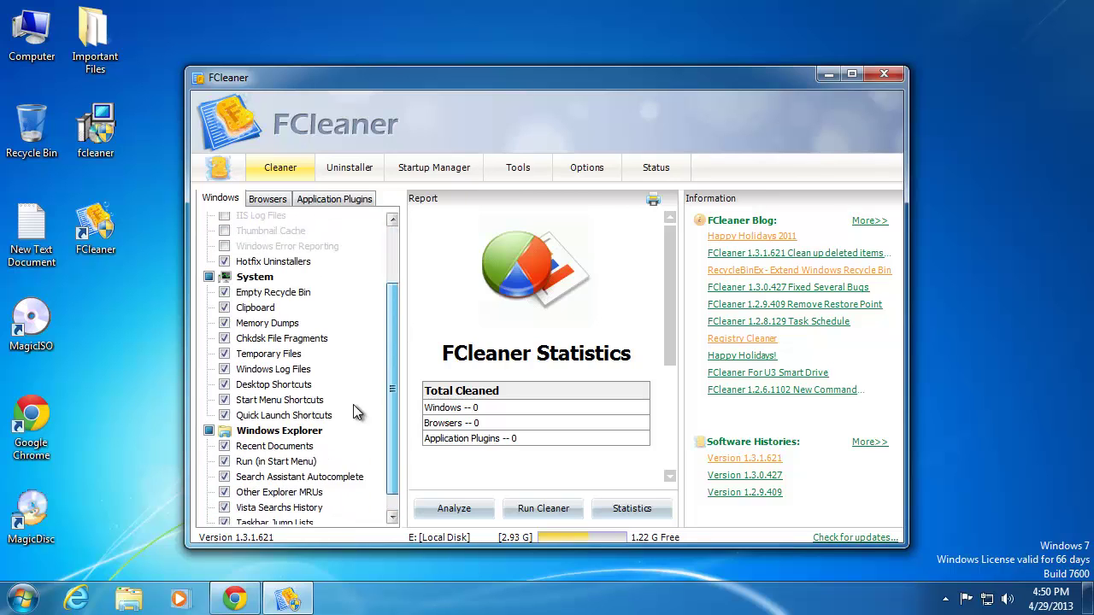
scroll(353, 410, "down", 1)
left_click(266, 200)
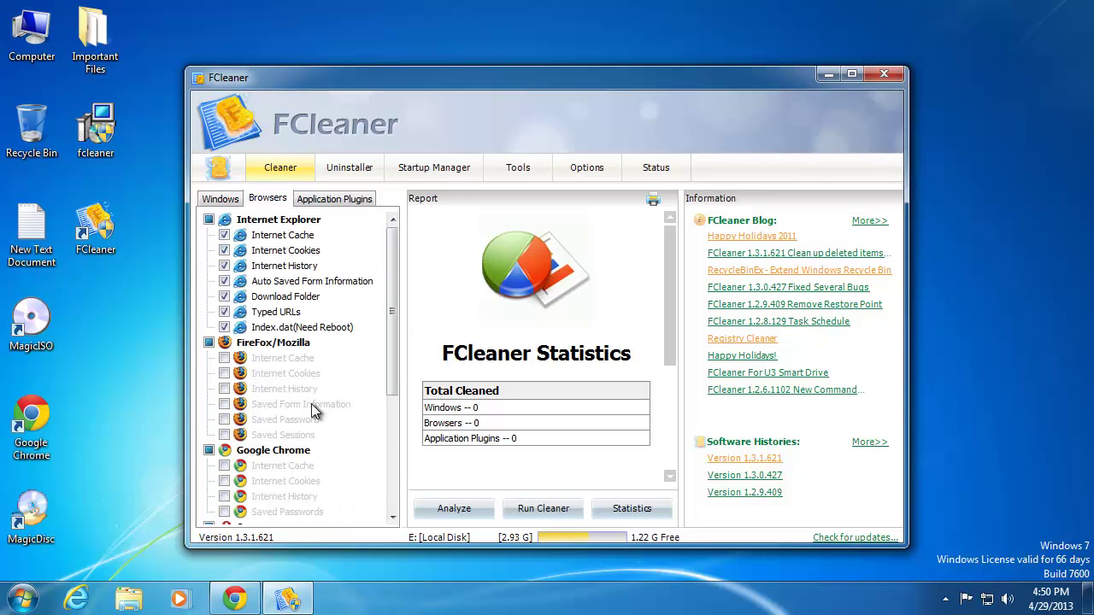
left_click_drag(395, 288, 398, 264)
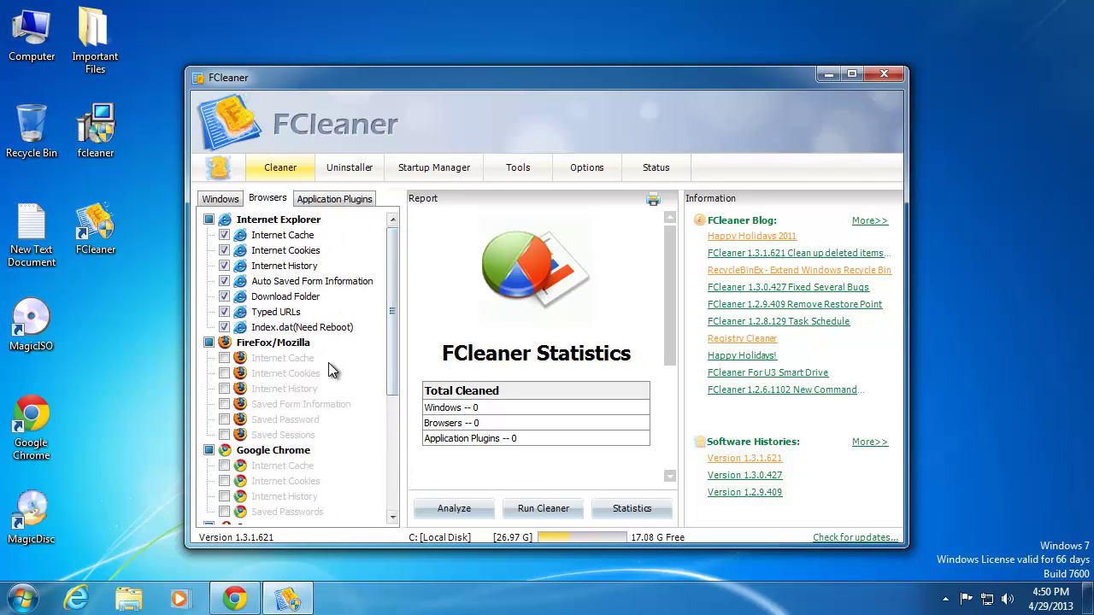
left_click_drag(387, 409, 386, 512)
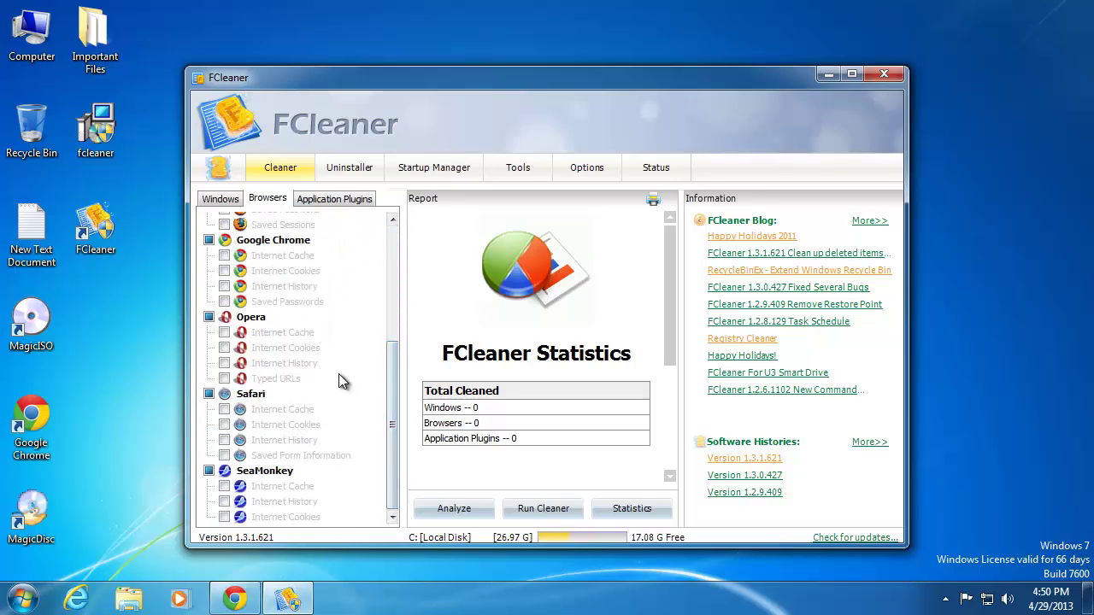
scroll(388, 374, "up", 3)
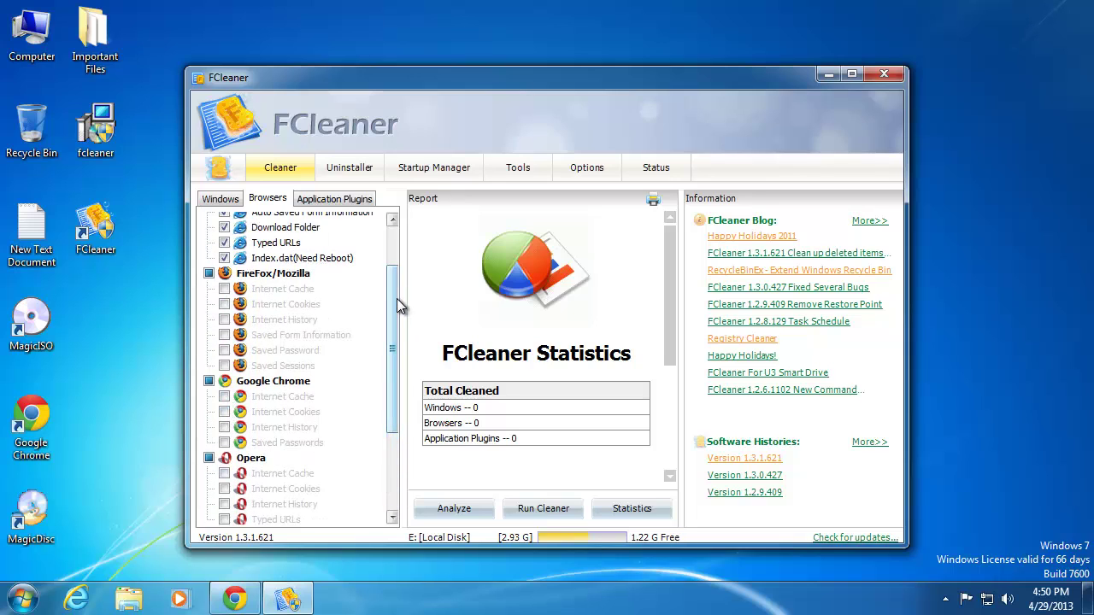
left_click_drag(397, 298, 392, 238)
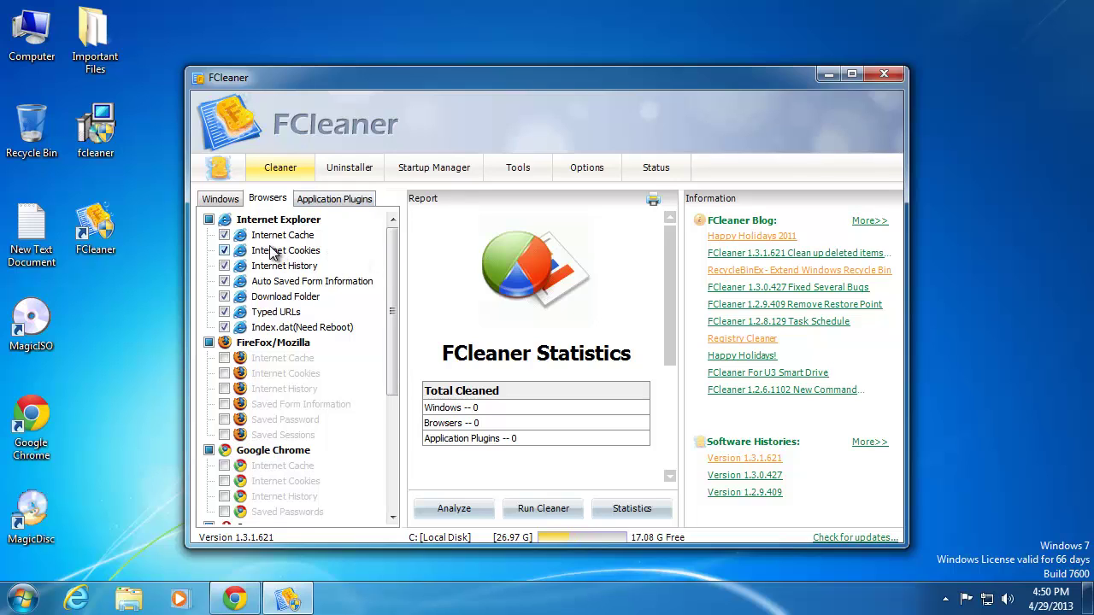
left_click(224, 267)
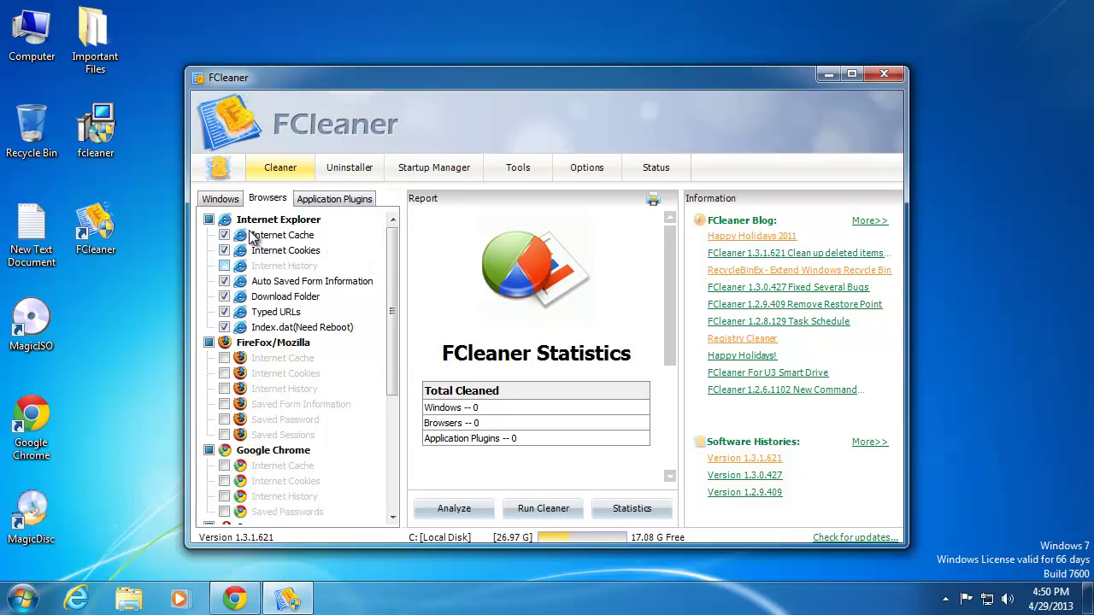
left_click(224, 297)
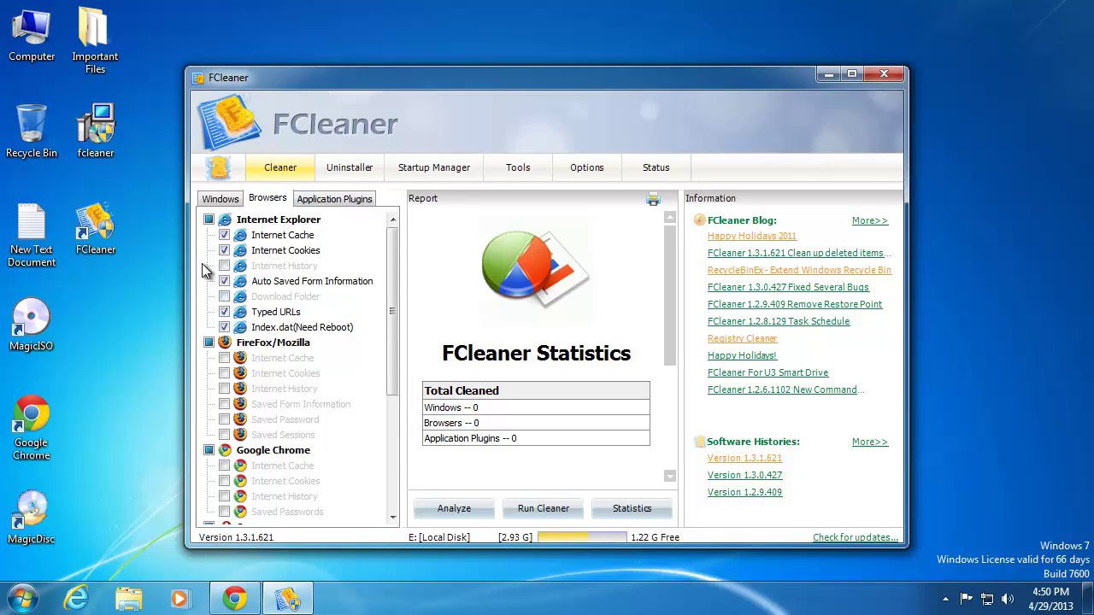
Step: Look over the application plugin options, then analyze the system and check the report's total and the cleaning statistics
left_click(315, 200)
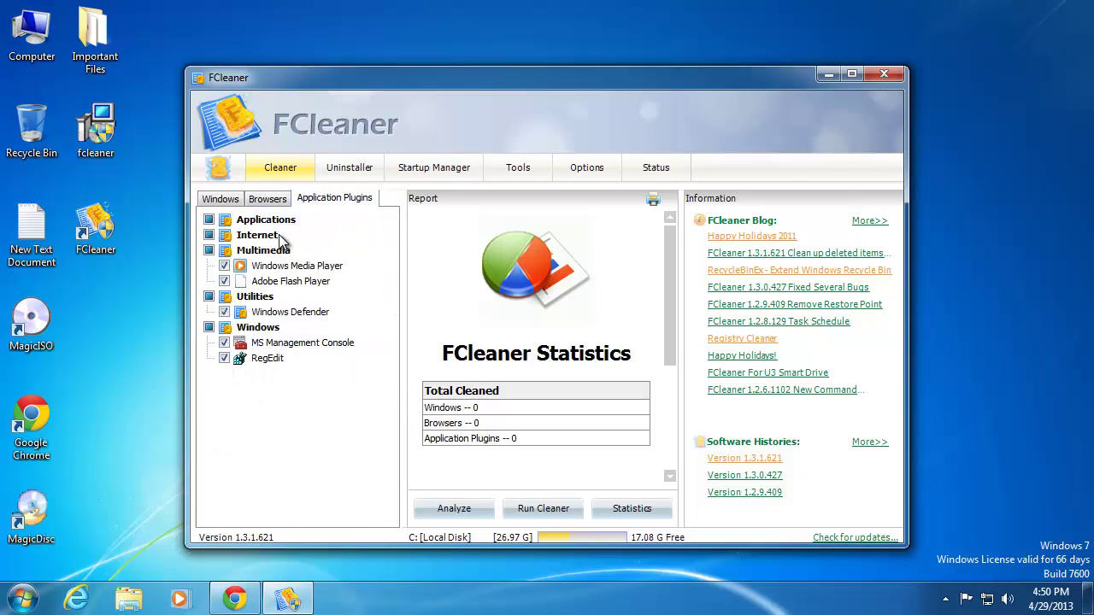
left_click(225, 200)
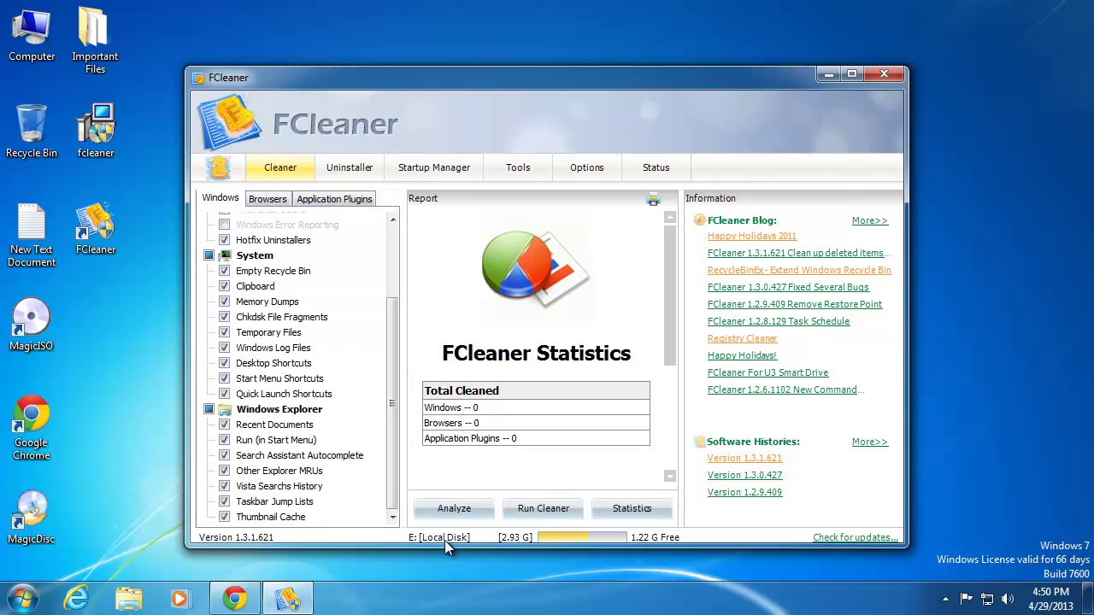
left_click(453, 508)
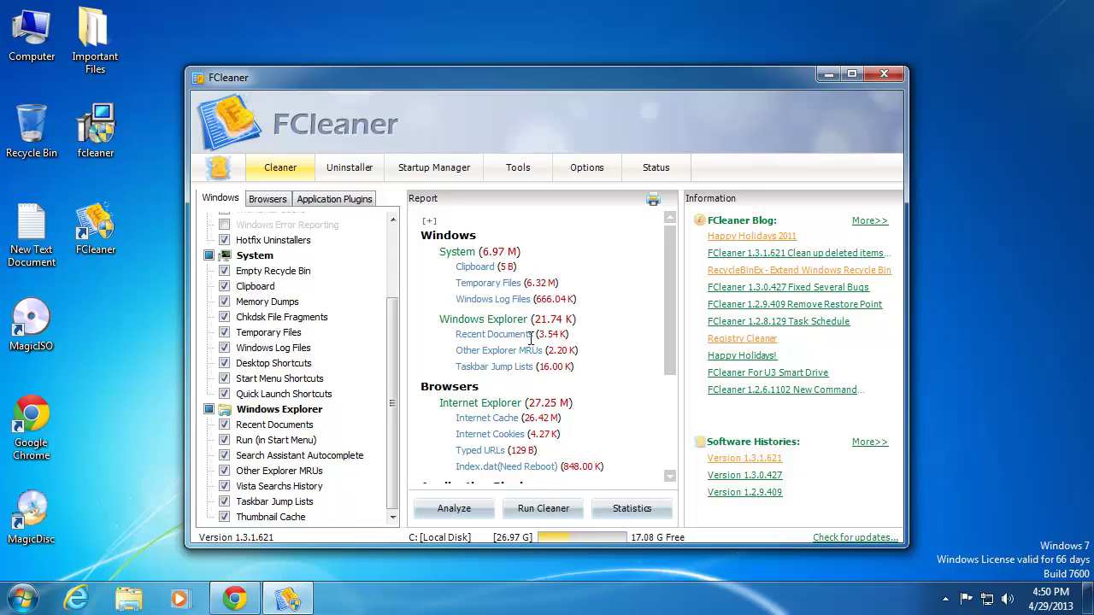
left_click_drag(670, 242, 653, 390)
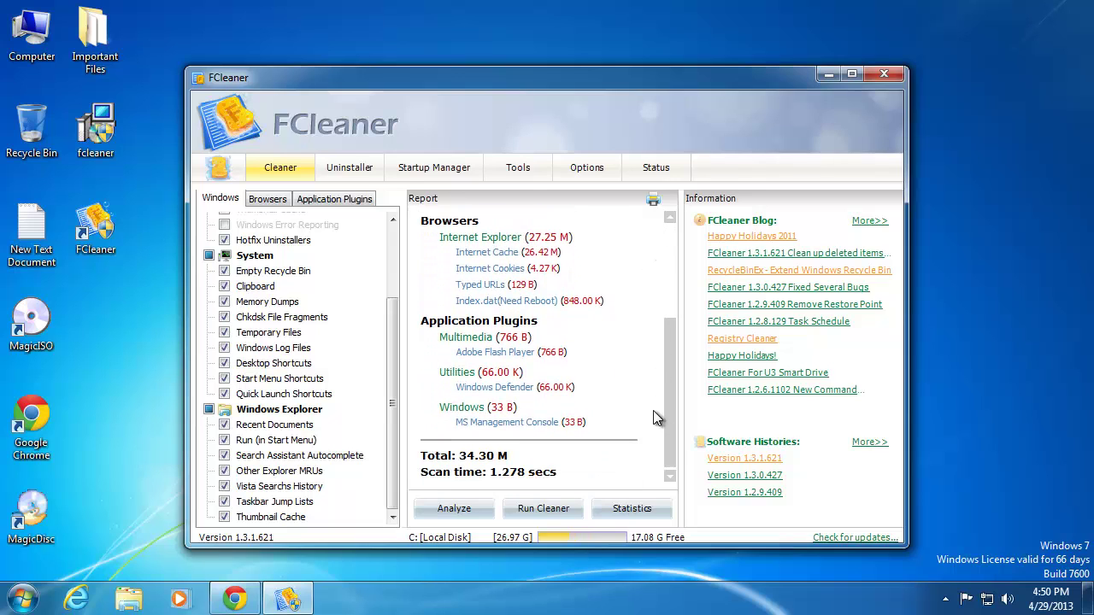
left_click_drag(461, 455, 524, 460)
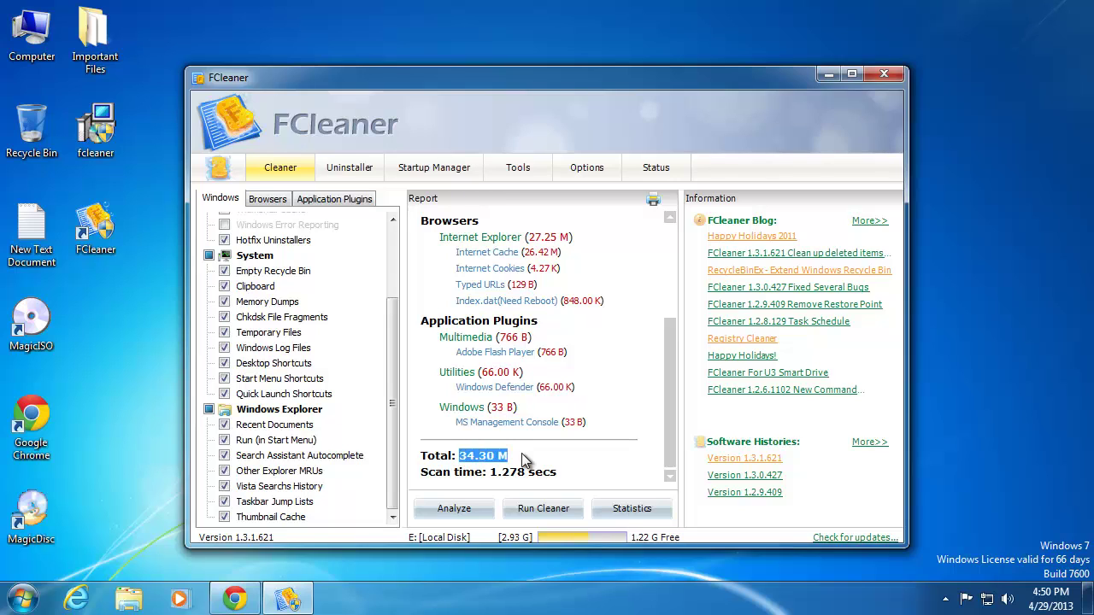
left_click(523, 458)
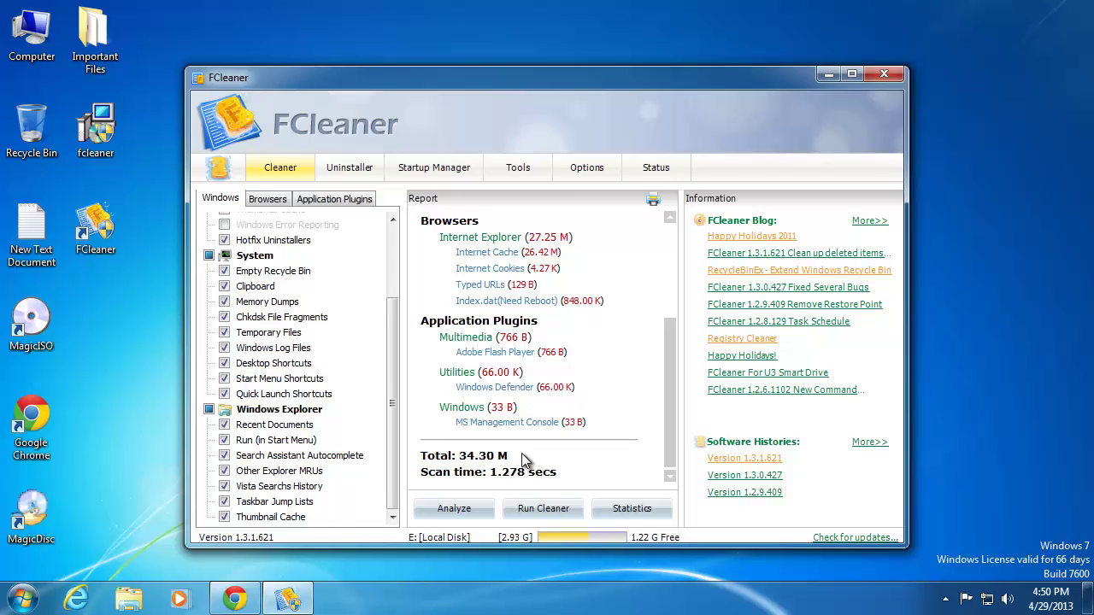
left_click(639, 510)
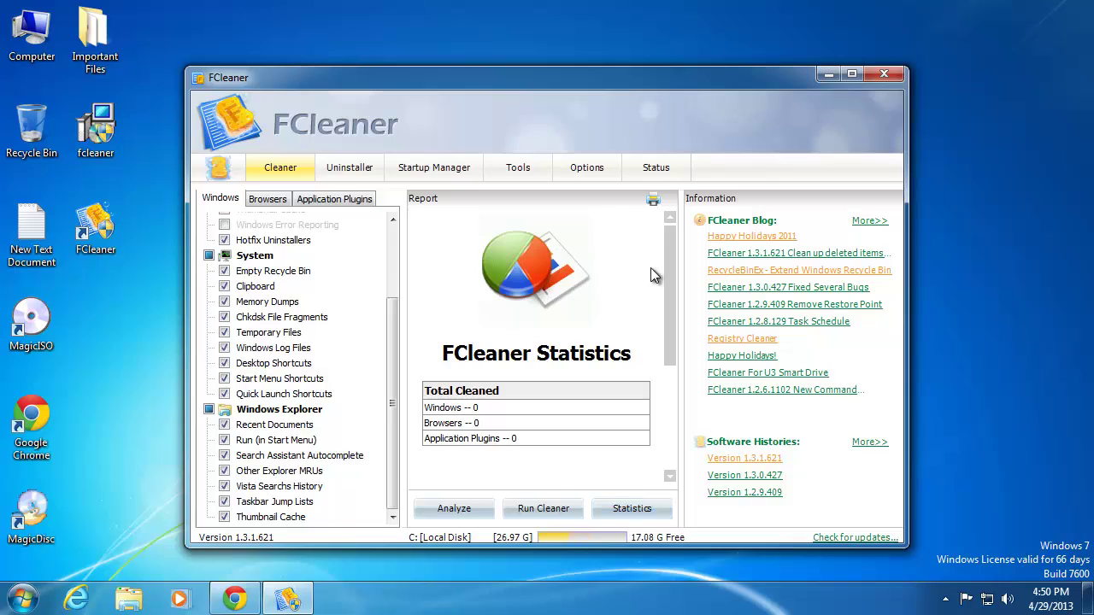
left_click_drag(669, 252, 654, 226)
Step: Analyze the system again, review the report to its end, and run the cleaner on the selected items
left_click(460, 514)
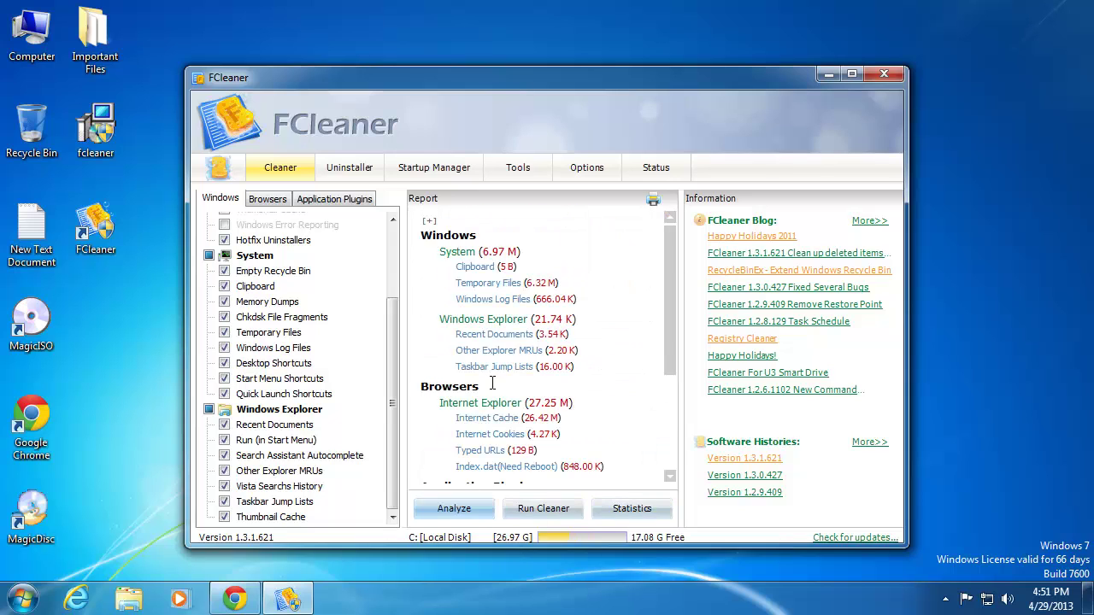
left_click_drag(669, 291, 691, 449)
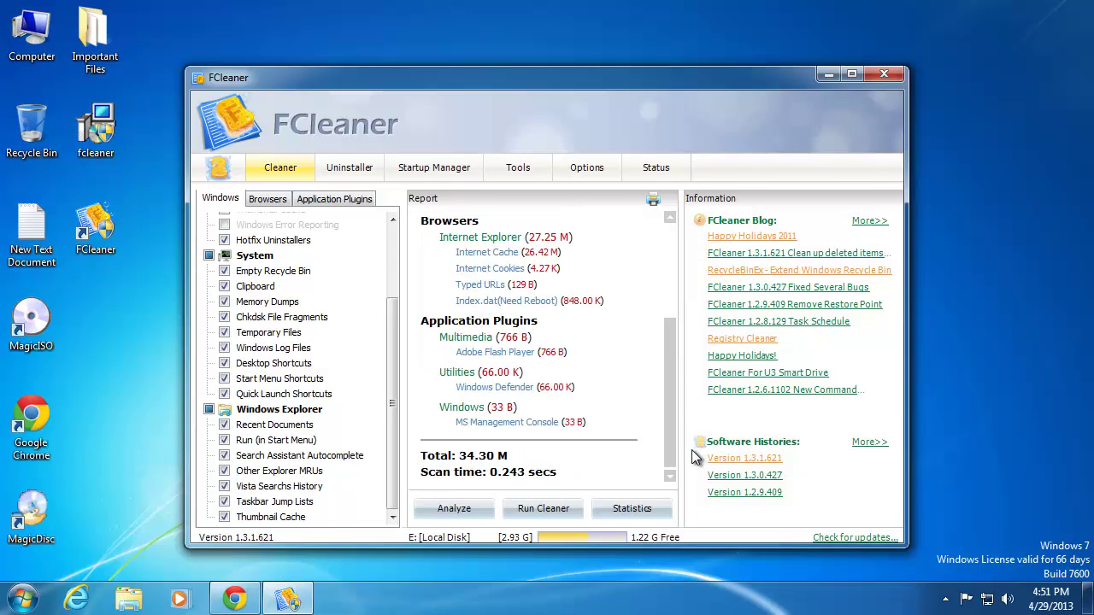
left_click(564, 507)
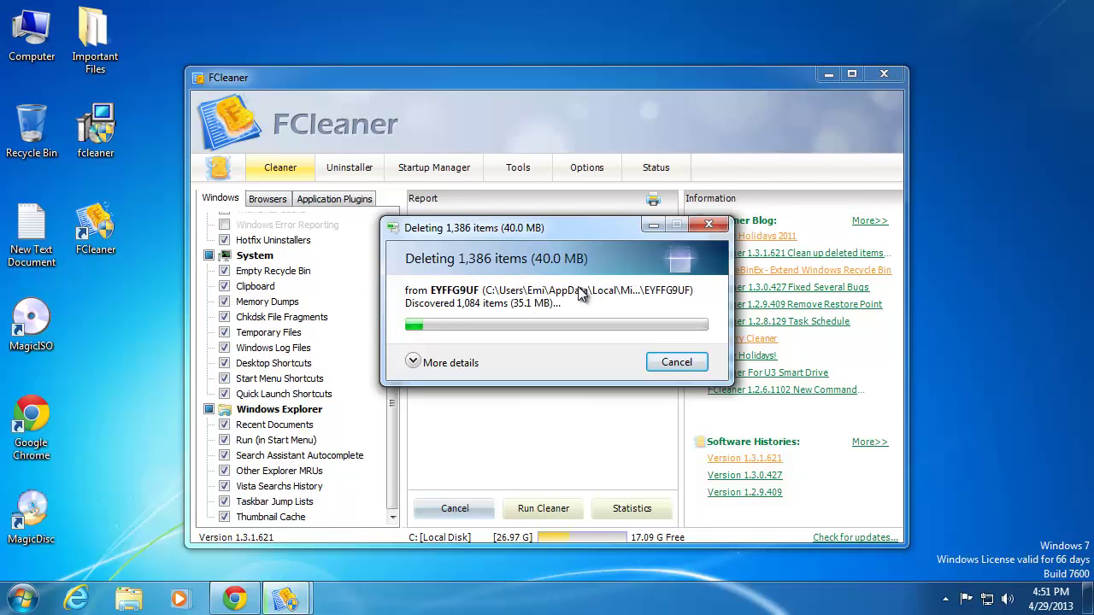
Step: Switch to Chrome and read through the cleanable items, additional features and release notes on the FCleaner website
left_click(236, 599)
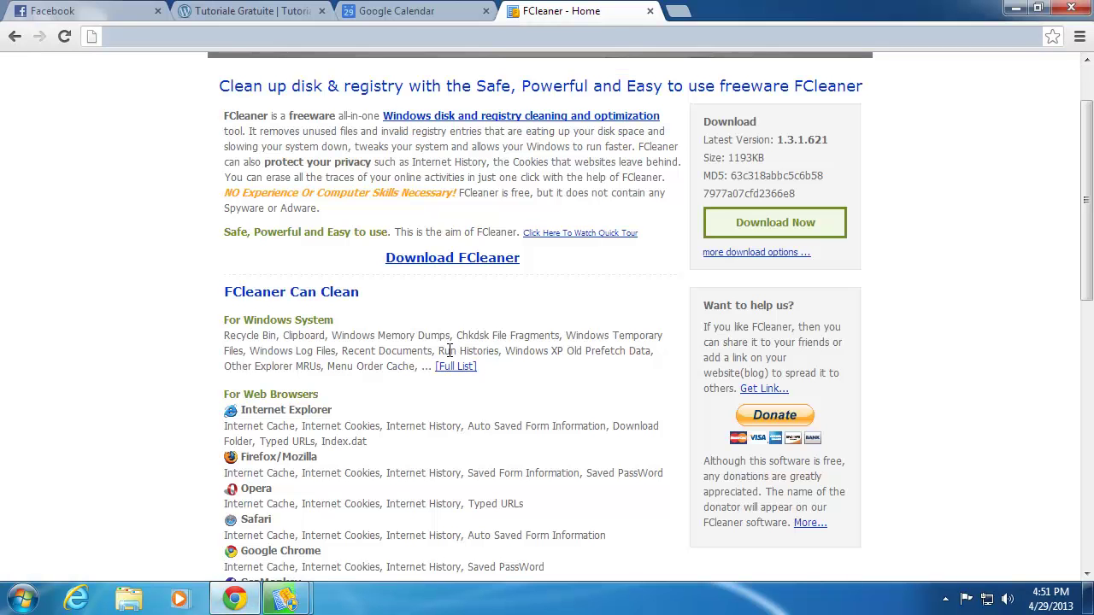
scroll(514, 330, "down", 2)
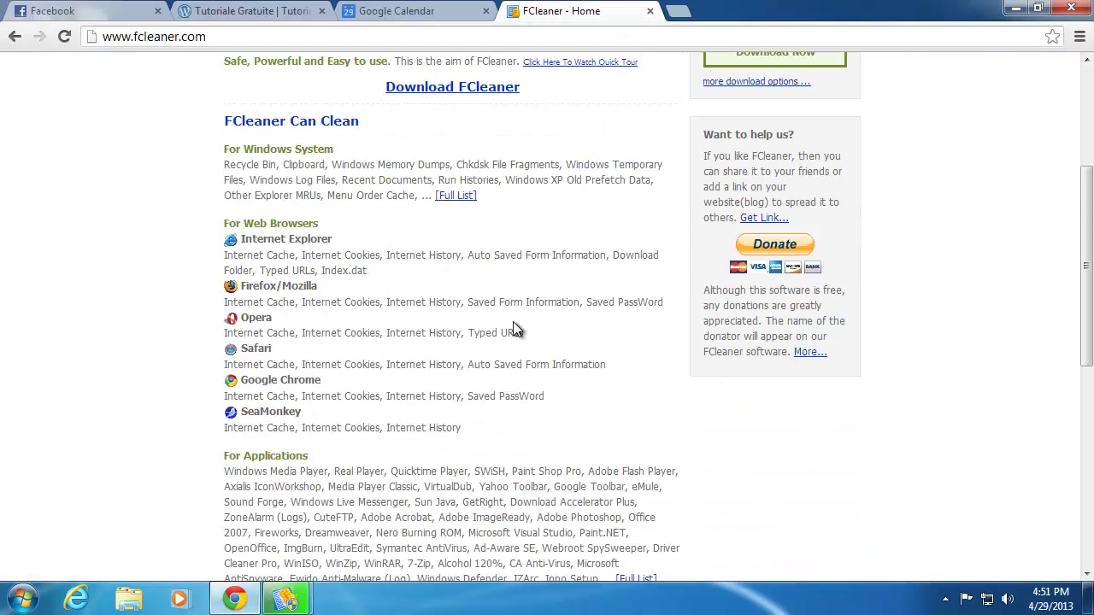
scroll(514, 329, "down", 5)
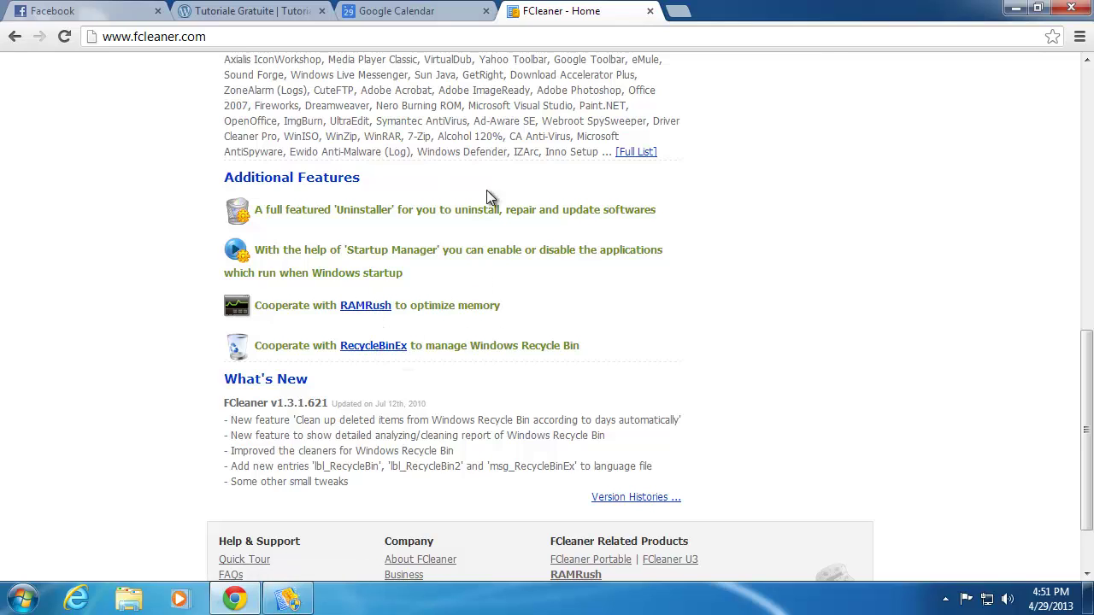
scroll(494, 222, "down", 1)
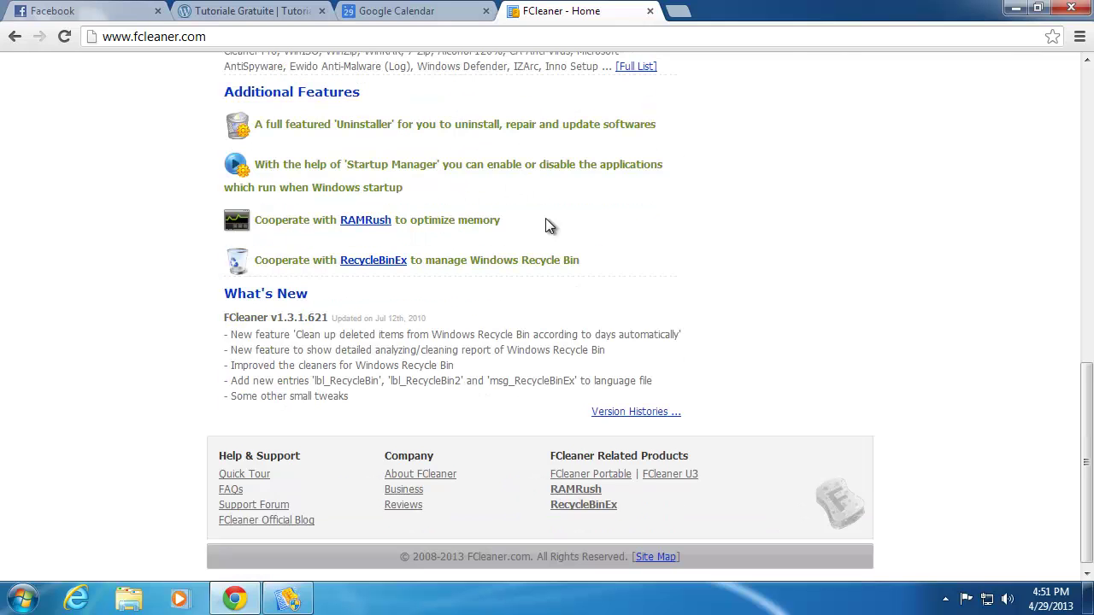
Step: Return to the FCleaner window, move it slightly higher on the desktop, minimize it and restore it from the notification area
left_click(1016, 8)
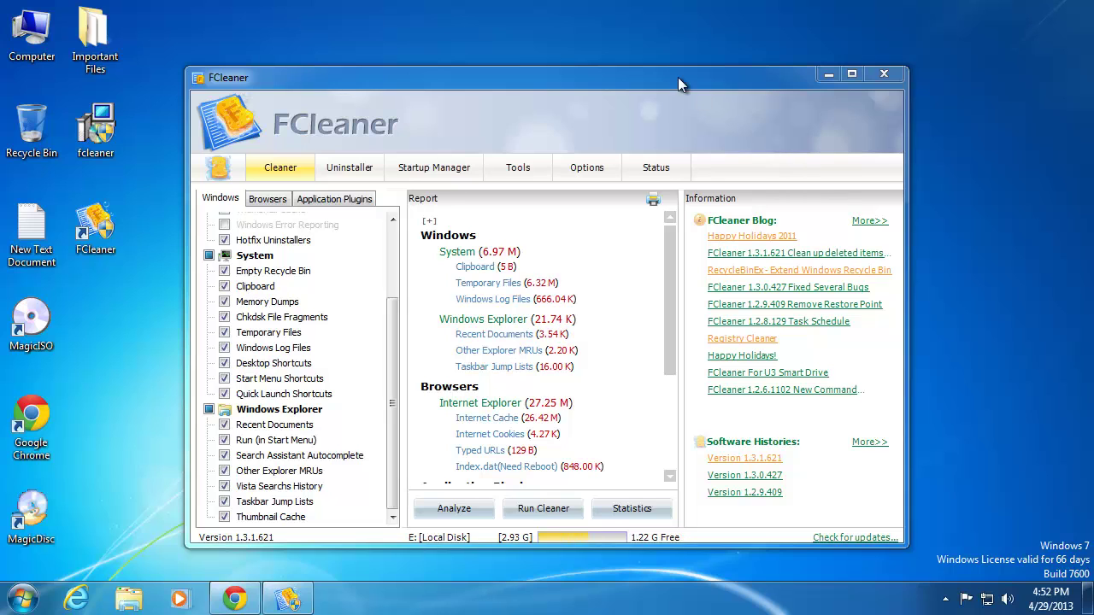
left_click_drag(679, 77, 687, 50)
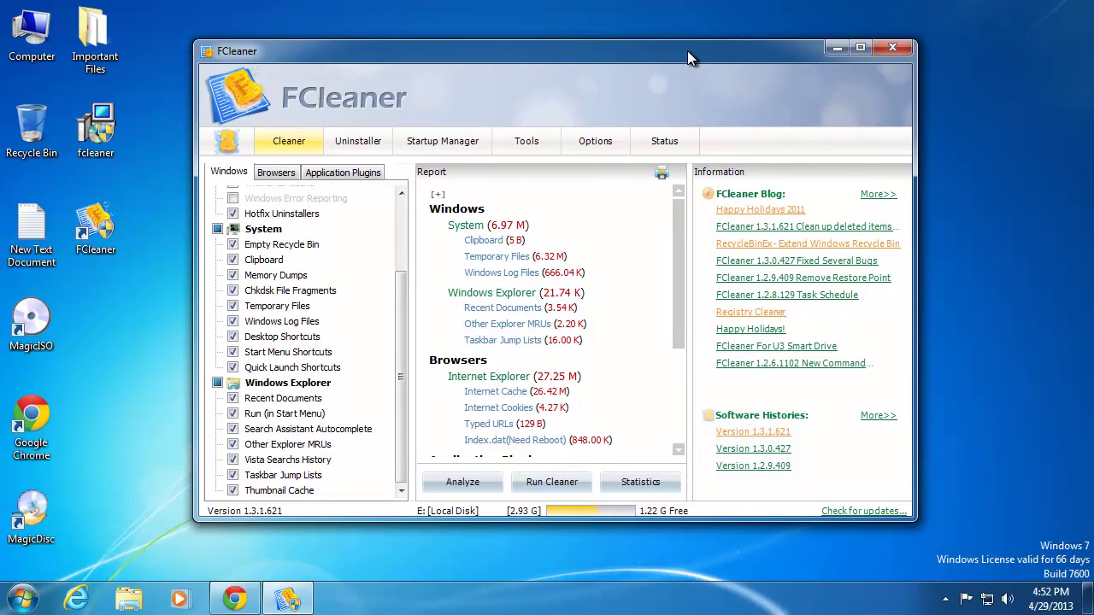
left_click(838, 51)
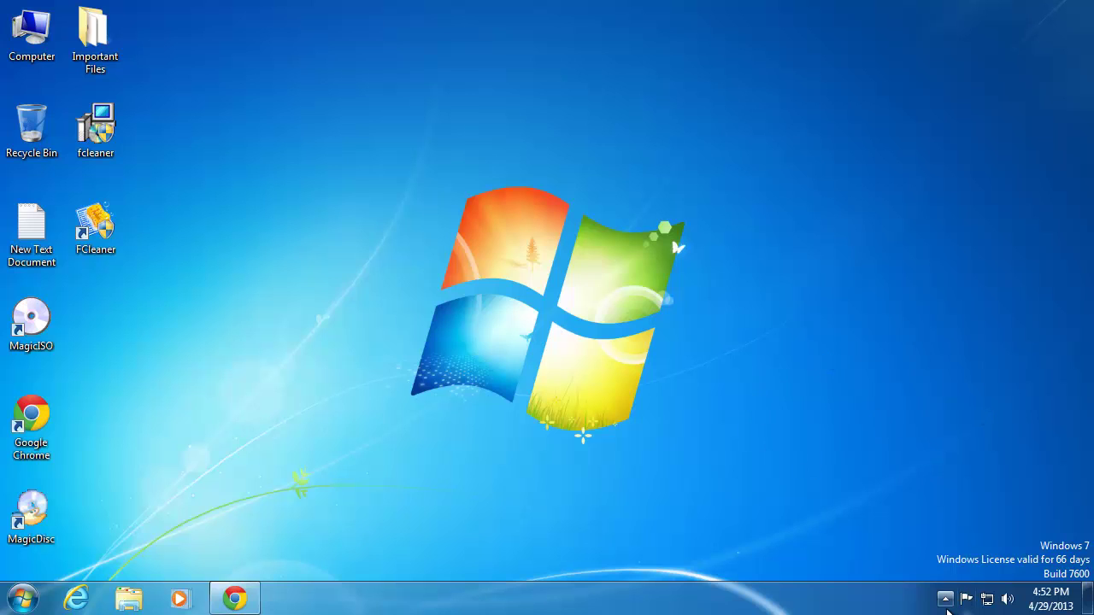
left_click(947, 603)
left_click(918, 513)
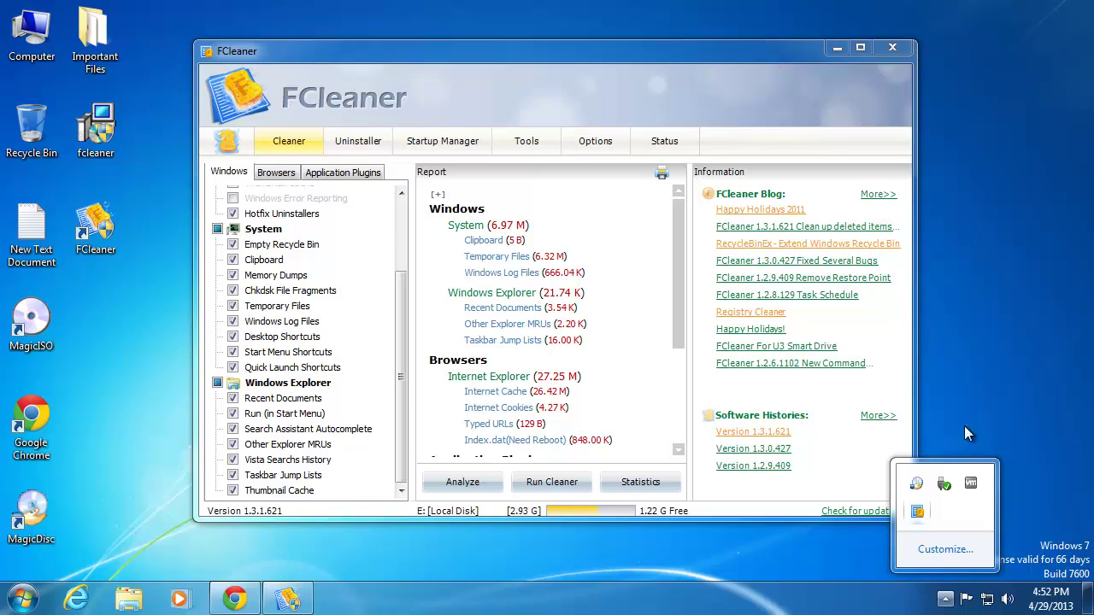
Step: Open the FCleaner Blog through FCleaner's notification area icon and maximize the browser window
right_click(924, 509)
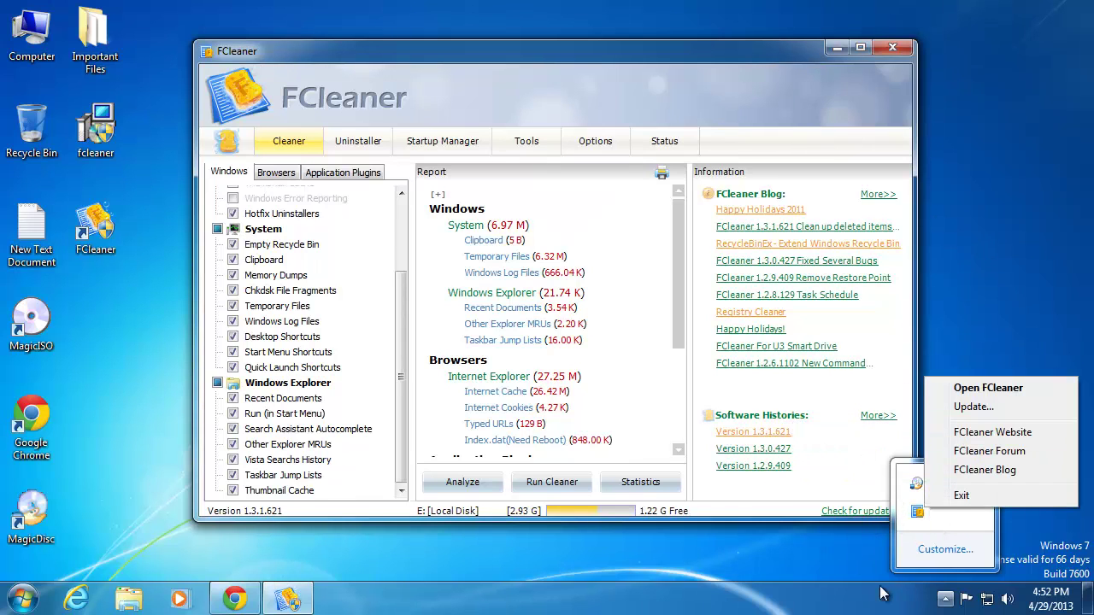
mouse_move(919, 515)
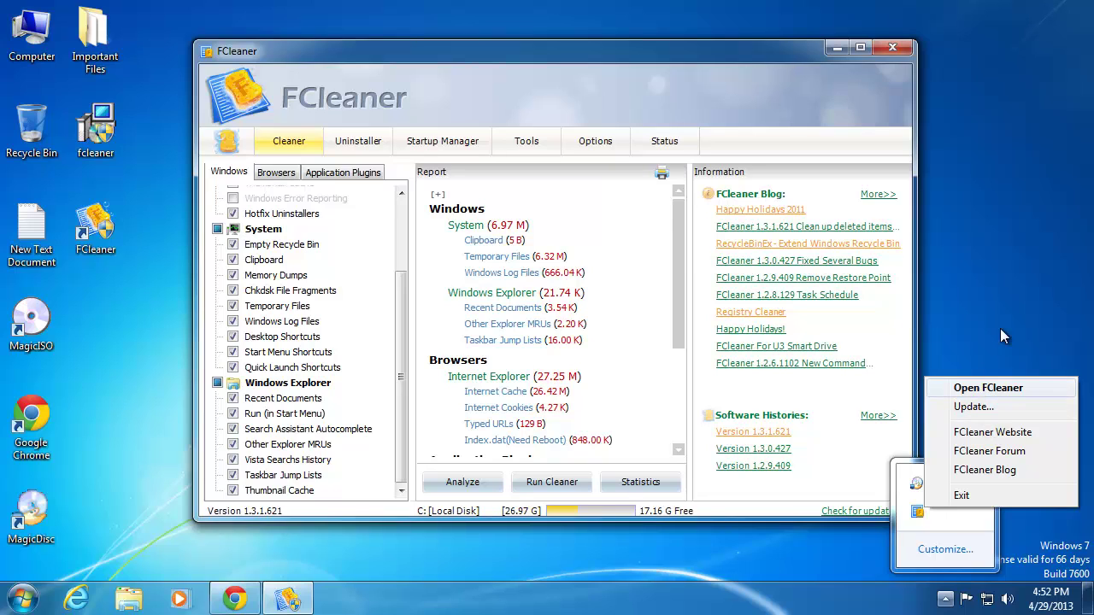
left_click(981, 473)
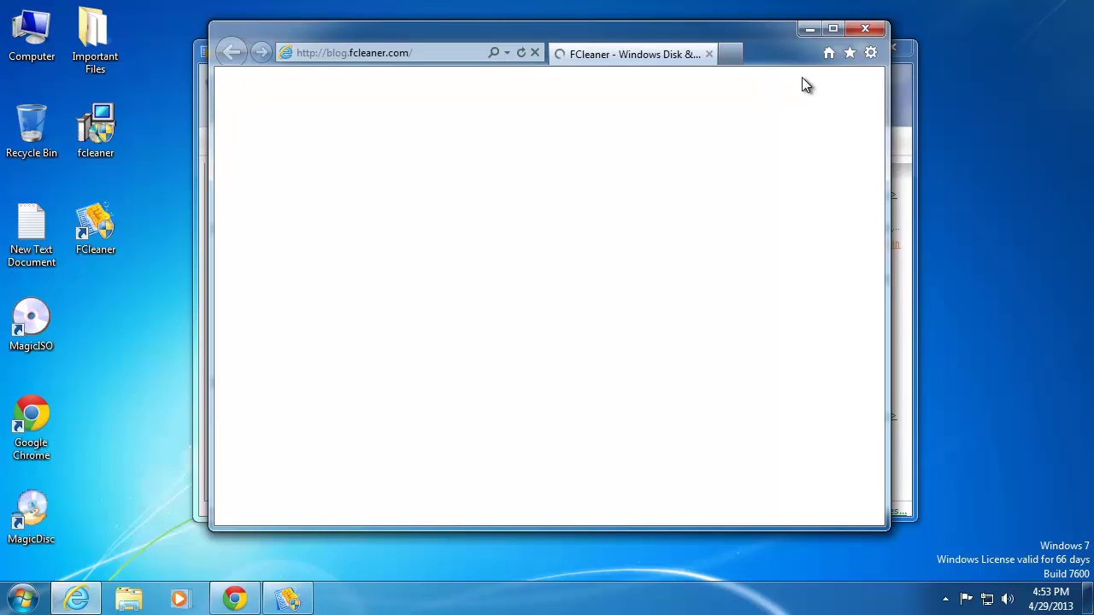
left_click(833, 31)
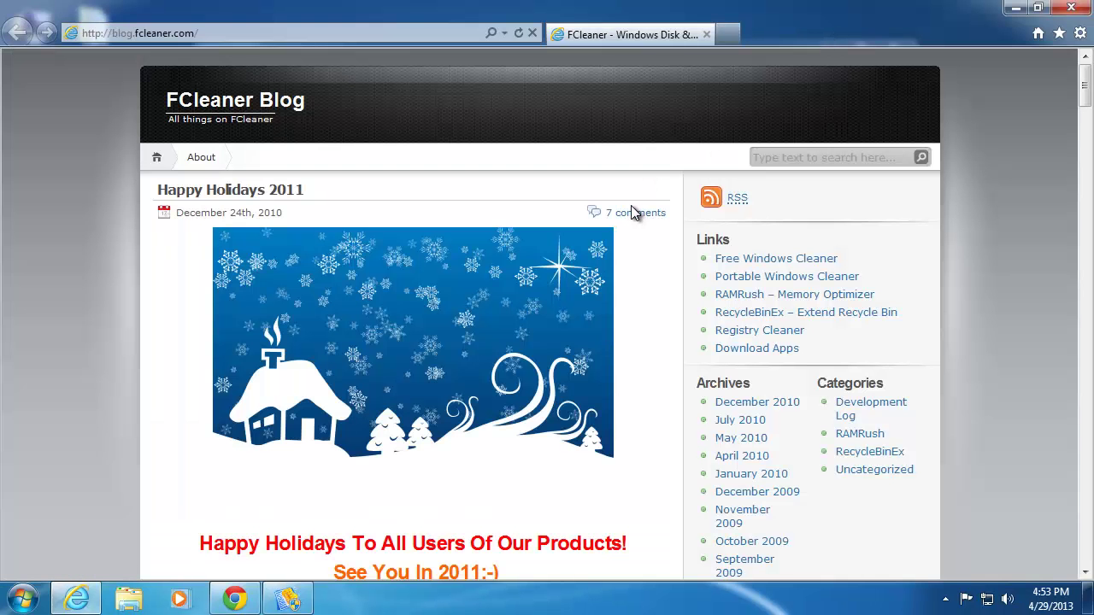
Step: Read through the FCleaner blog posts down to the 1.2.8.129 Task Schedule release and close the browser
scroll(432, 206, "down", 4)
scroll(432, 209, "up", 2)
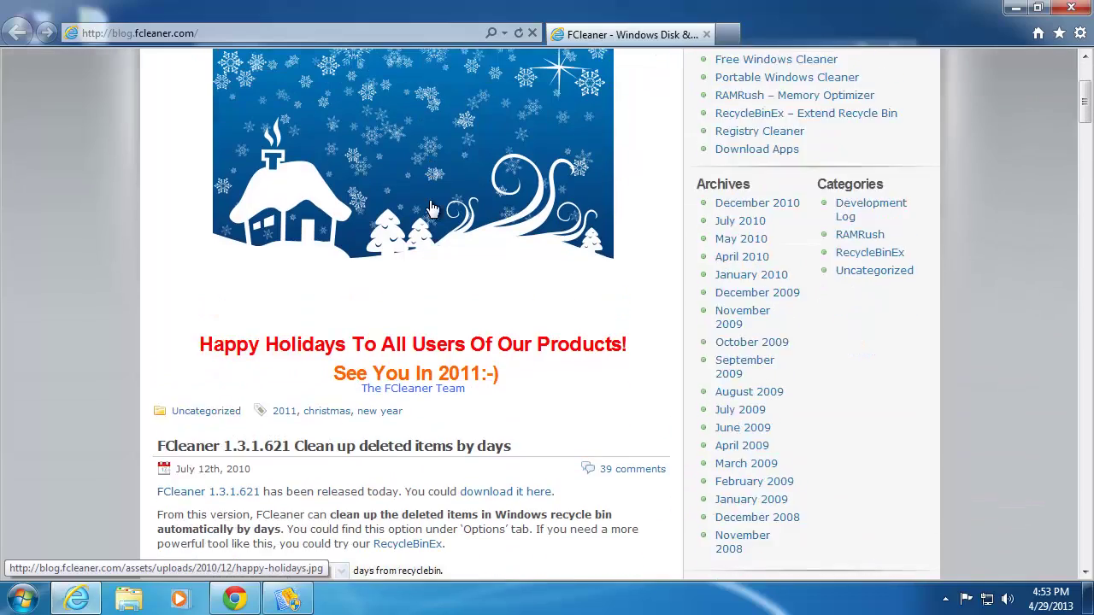
scroll(431, 209, "up", 2)
scroll(430, 213, "down", 2)
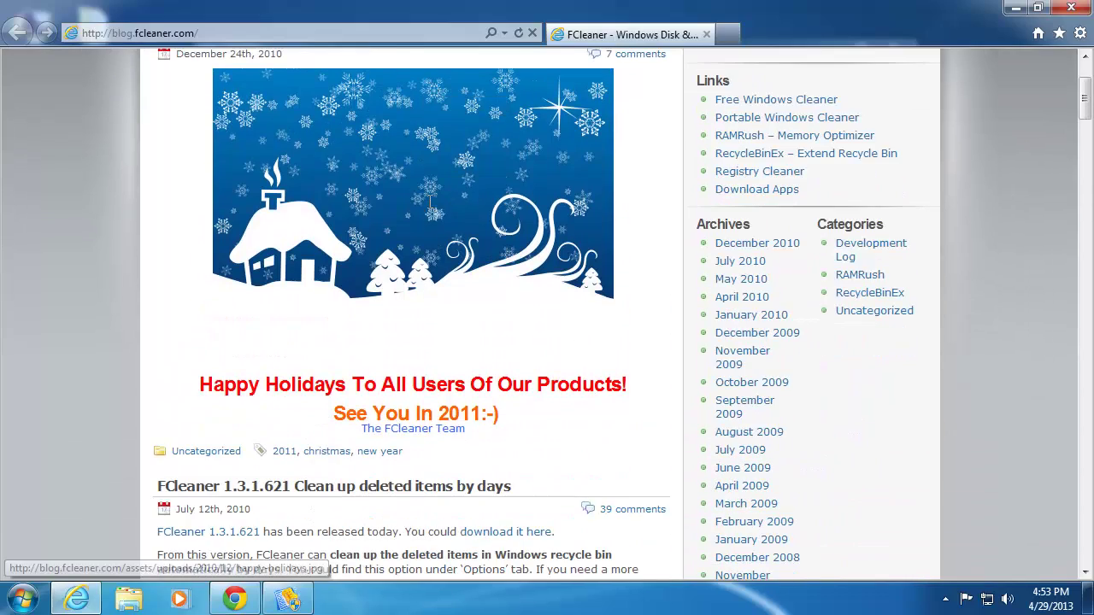
scroll(430, 199, "down", 8)
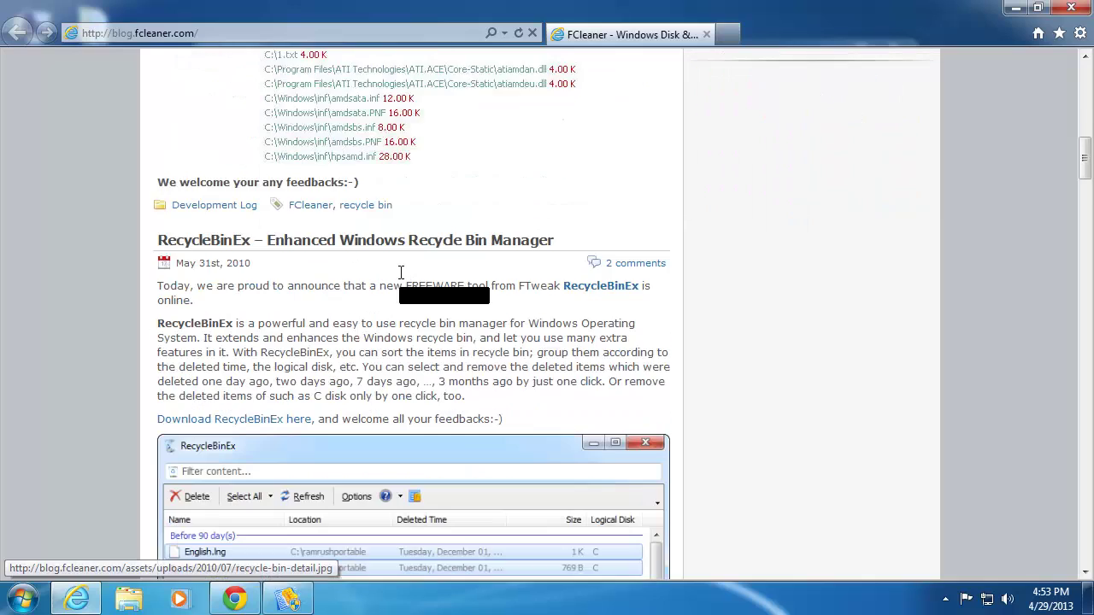
scroll(401, 272, "down", 8)
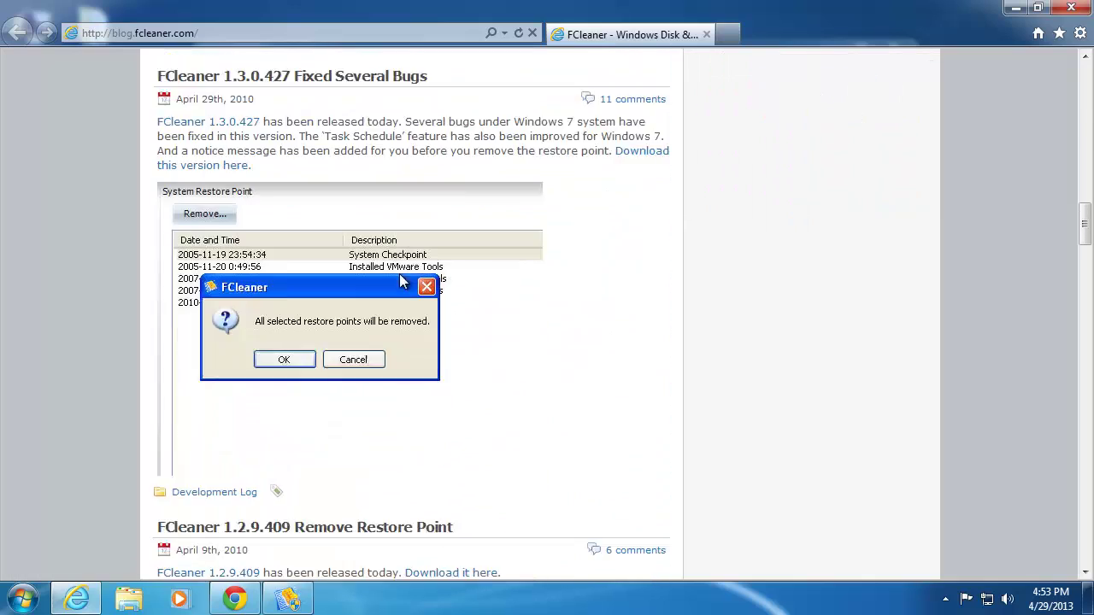
scroll(399, 274, "down", 11)
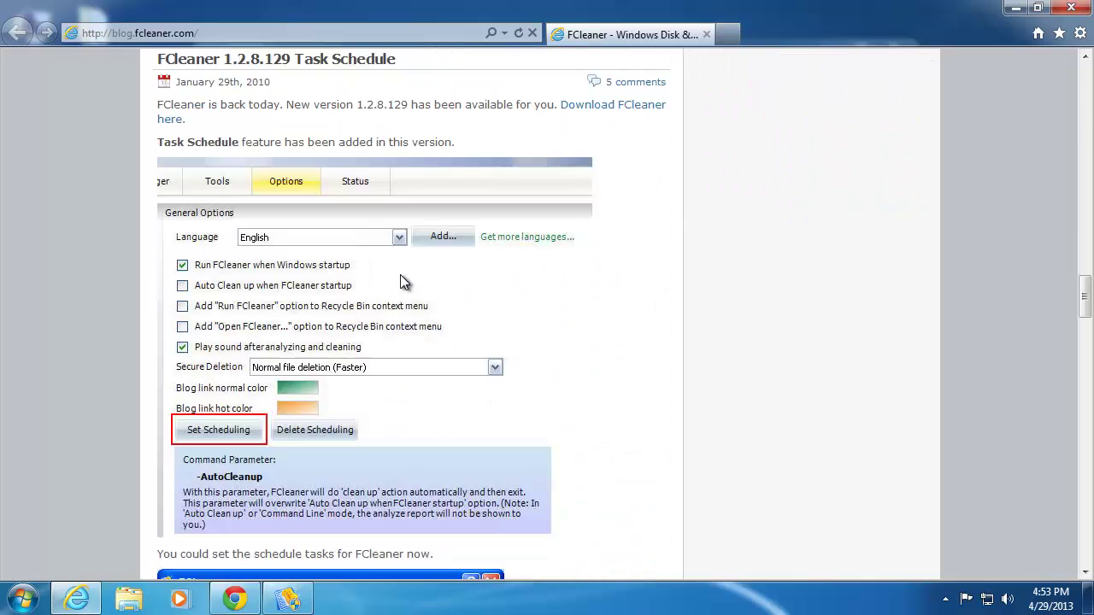
scroll(404, 283, "down", 5)
scroll(703, 156, "down", 3)
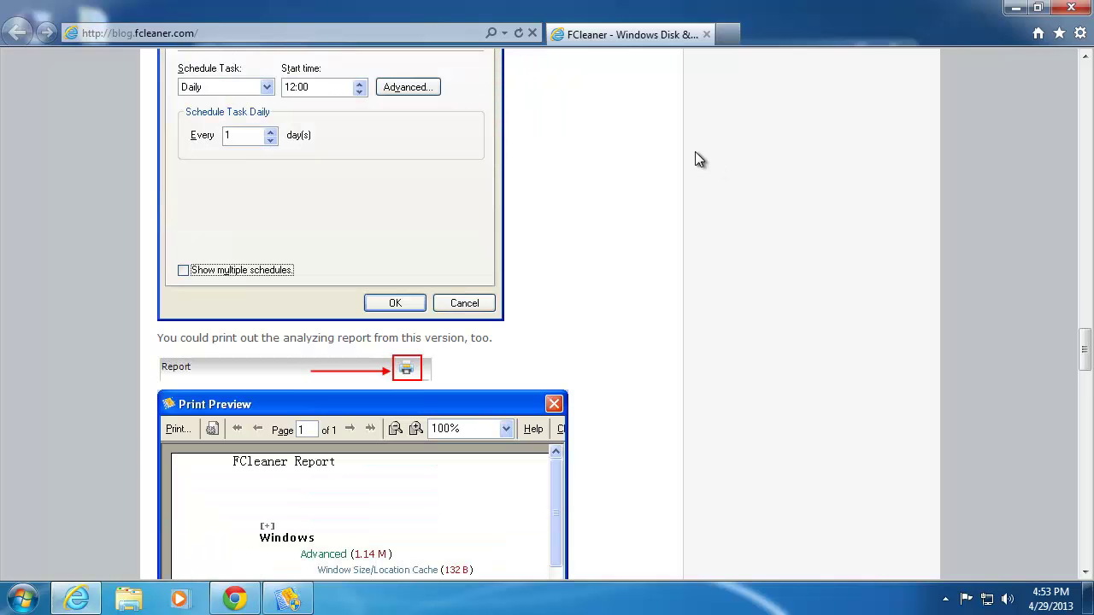
left_click(1070, 7)
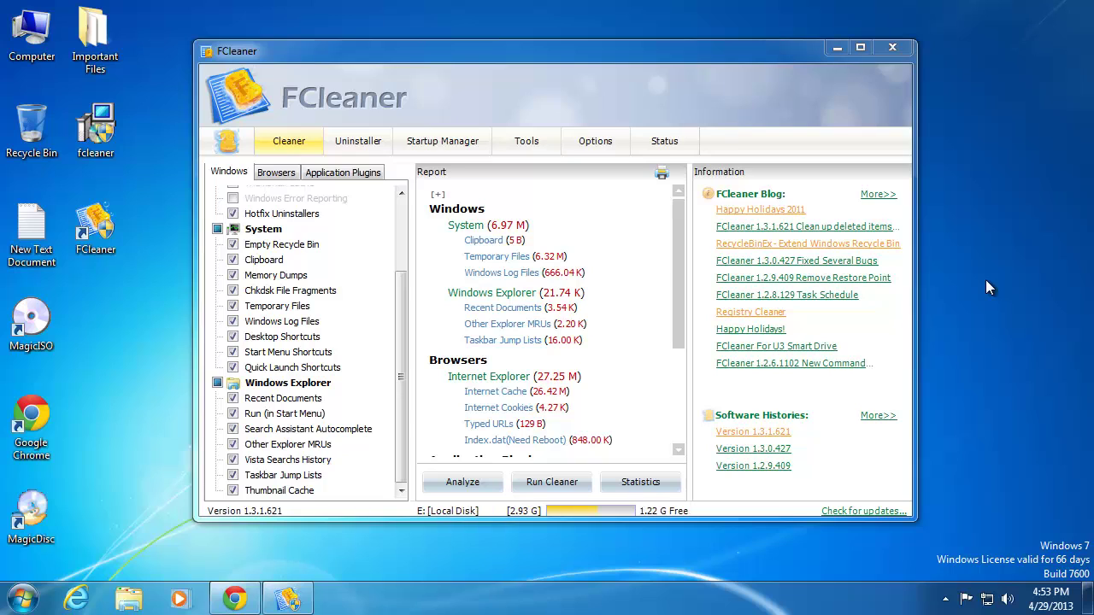
Step: Open the FCleaner website through its notification area icon, minimize Chrome and maximize the Internet Explorer window
left_click(945, 599)
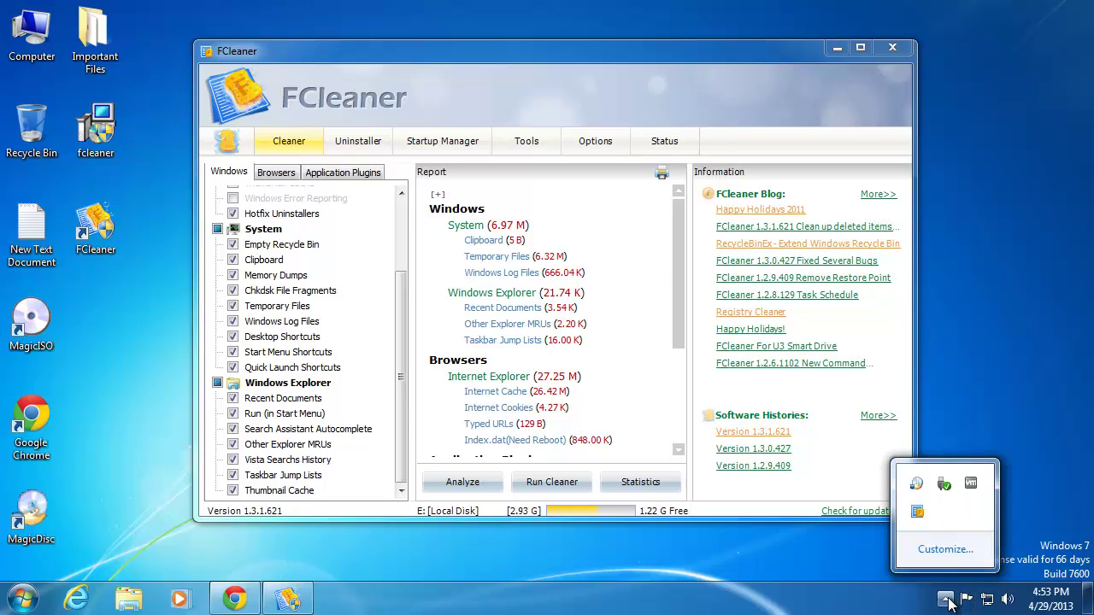
right_click(927, 511)
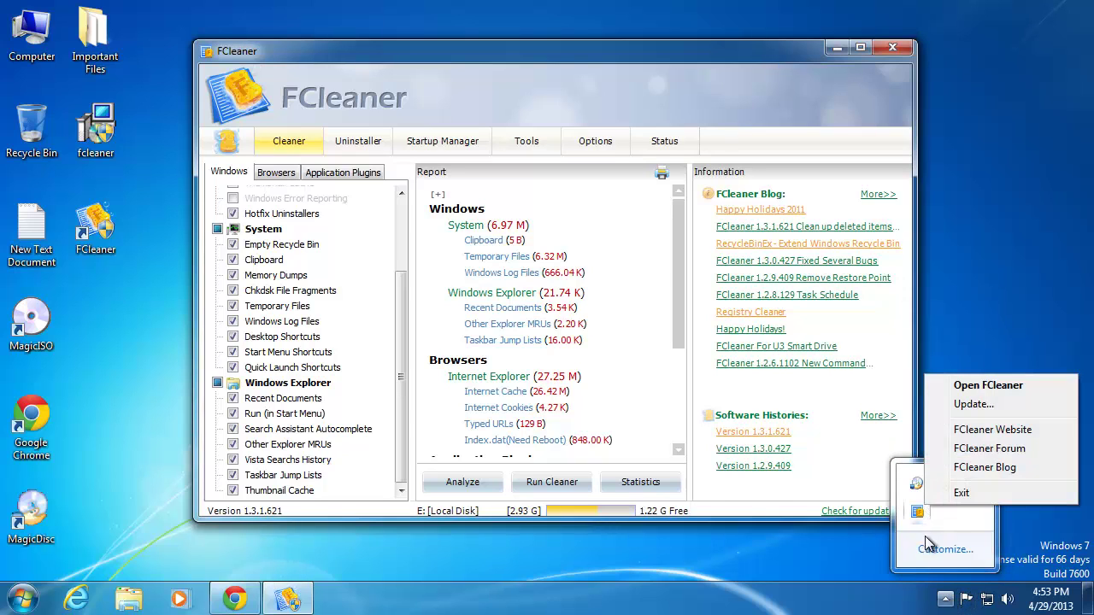
left_click(994, 428)
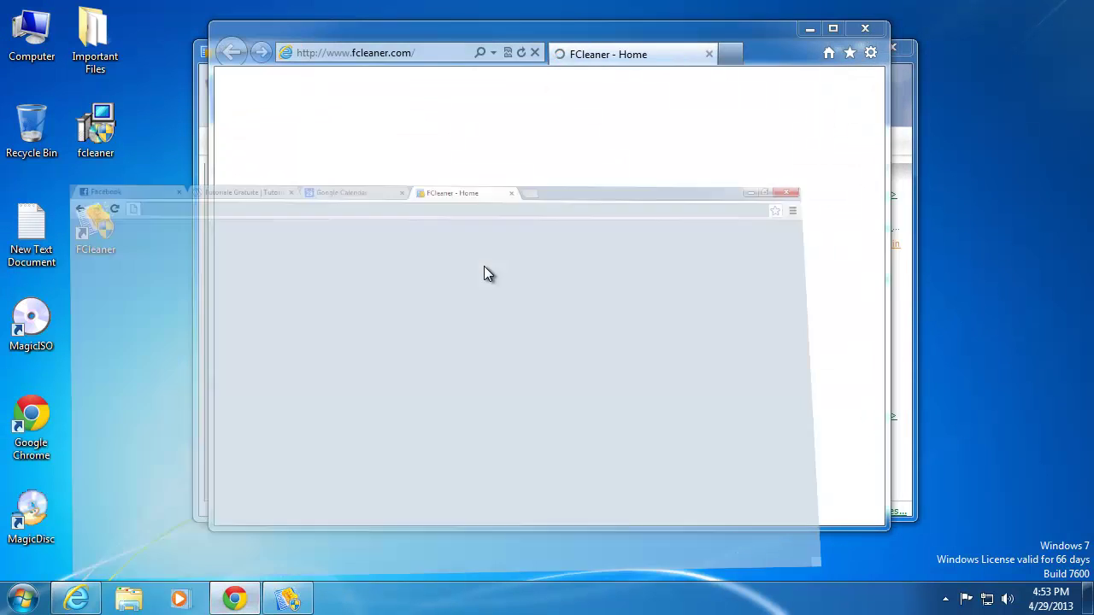
scroll(496, 117, "down", 10)
scroll(495, 117, "up", 10)
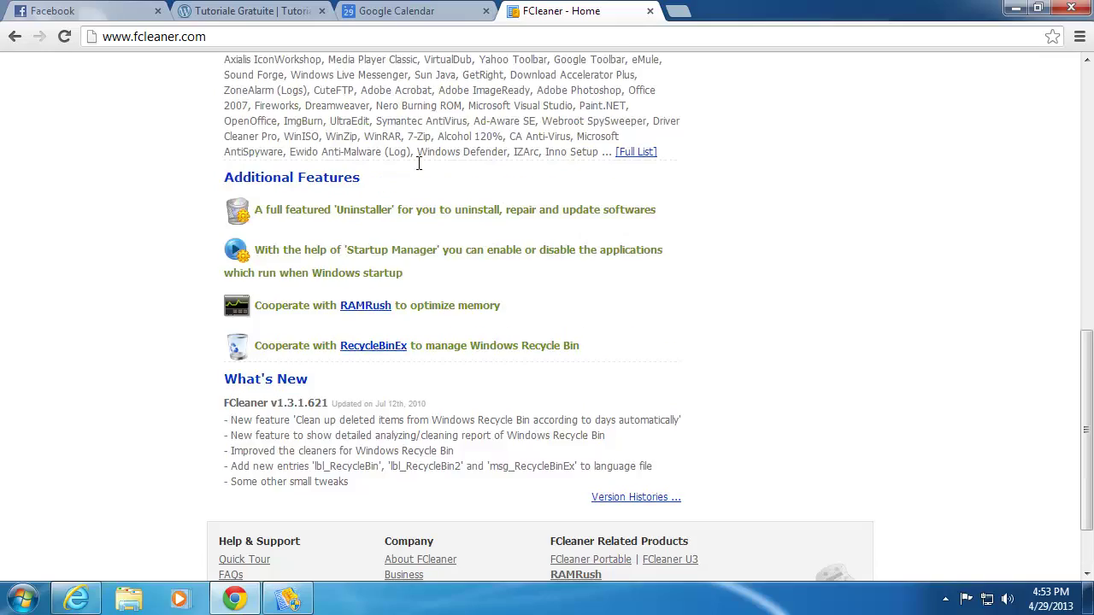
left_click(1015, 8)
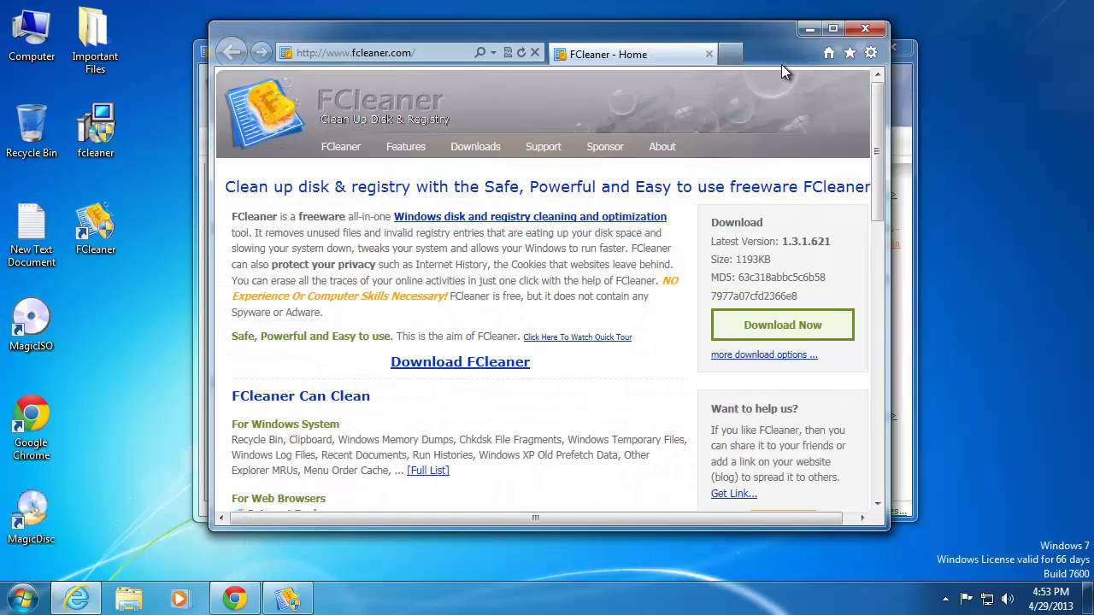
left_click(833, 29)
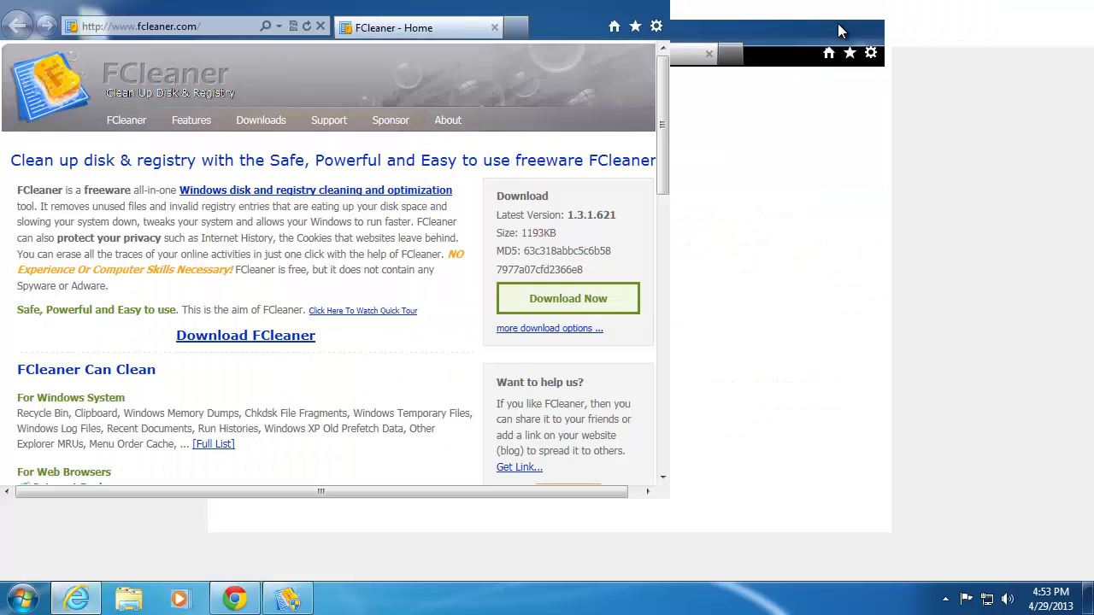
Step: Review the FCleaner home page's description, cleanable items and download box in Internet Explorer
scroll(313, 252, "down", 3)
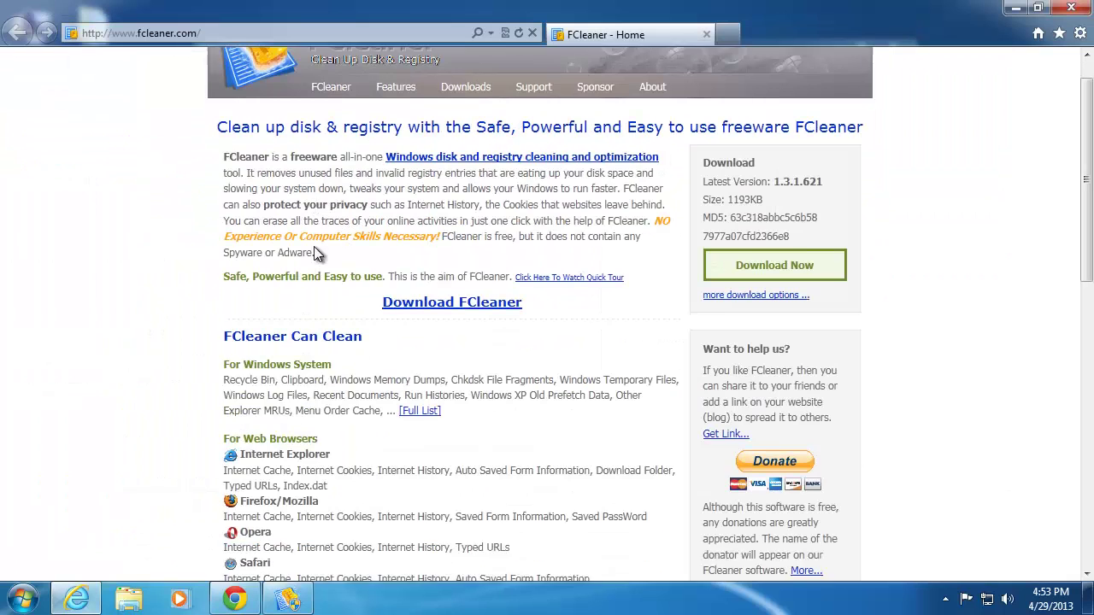
scroll(313, 251, "up", 2)
scroll(313, 252, "up", 3)
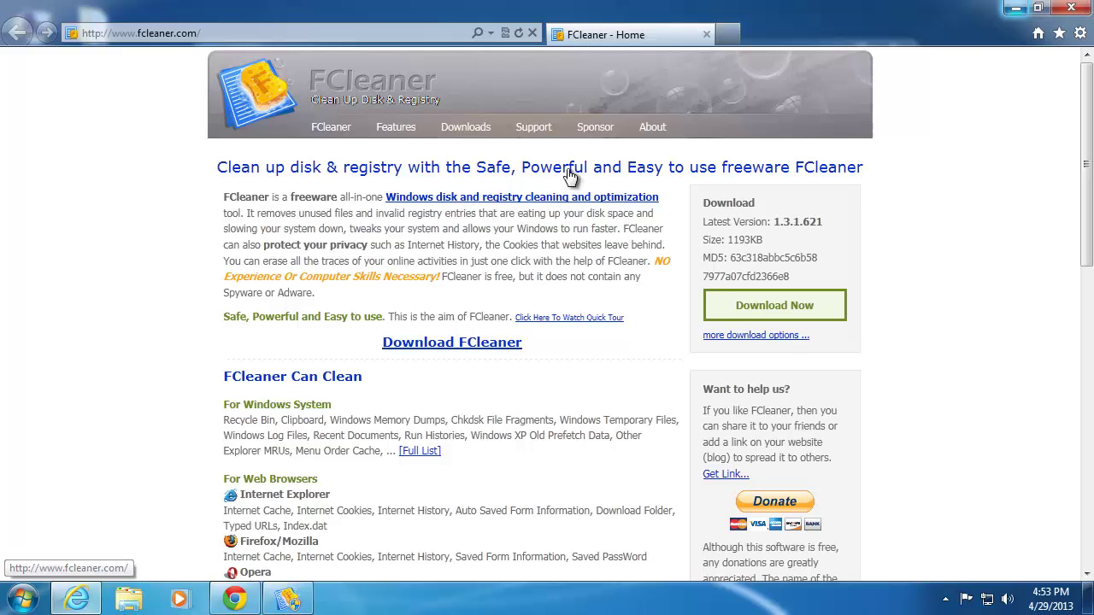
scroll(566, 297, "down", 1)
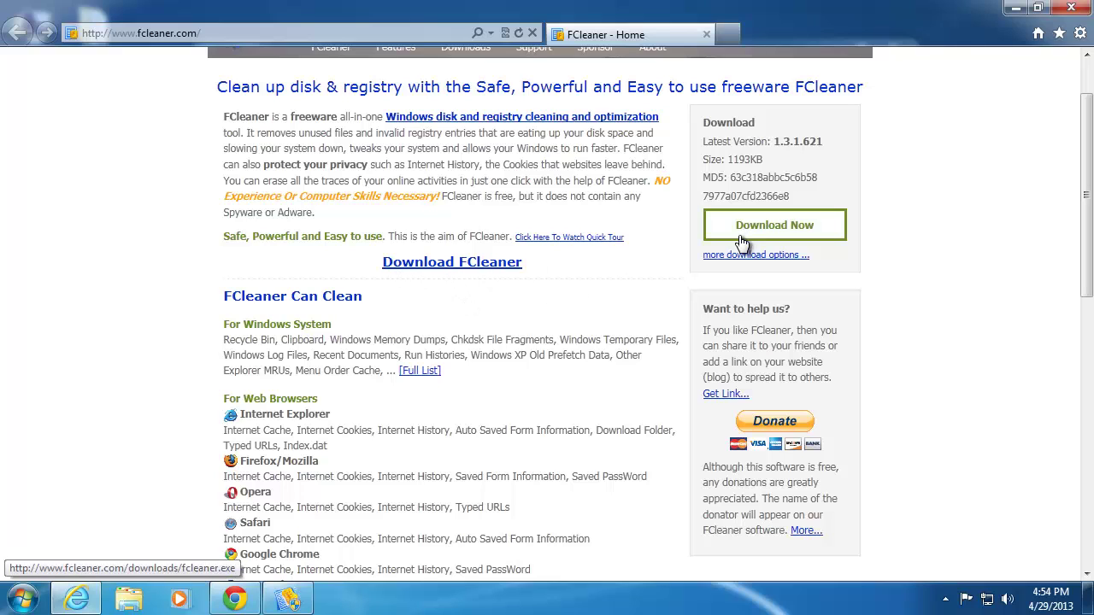
Step: Open the website's additional download options, examine the latest stable and portable versions, and minimize the browser
left_click(761, 256)
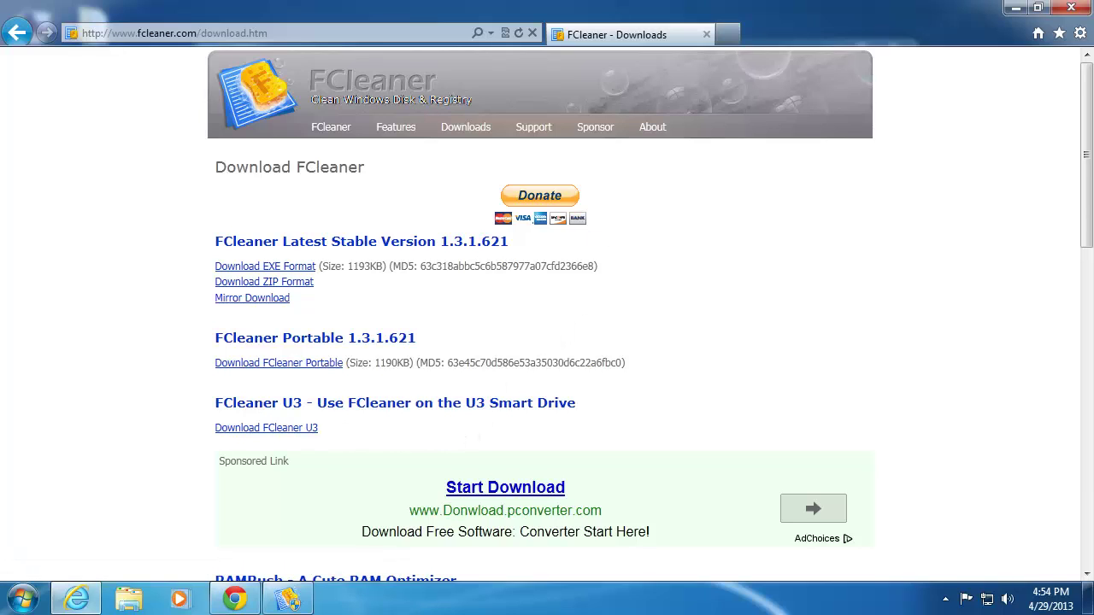
left_click_drag(217, 242, 437, 239)
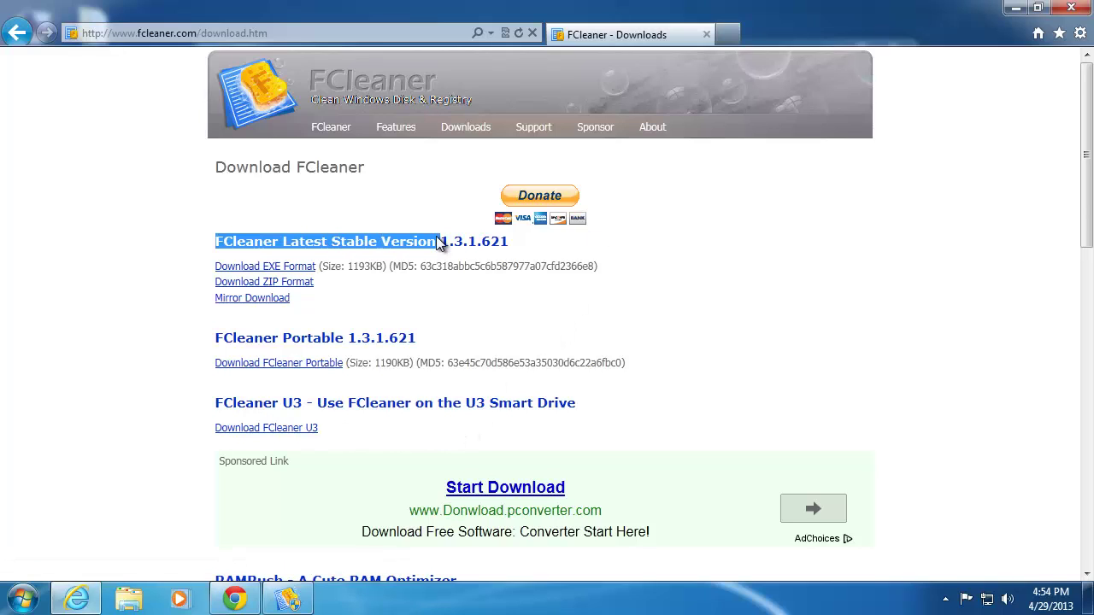
left_click(436, 236)
left_click_drag(217, 339, 401, 343)
left_click(401, 343)
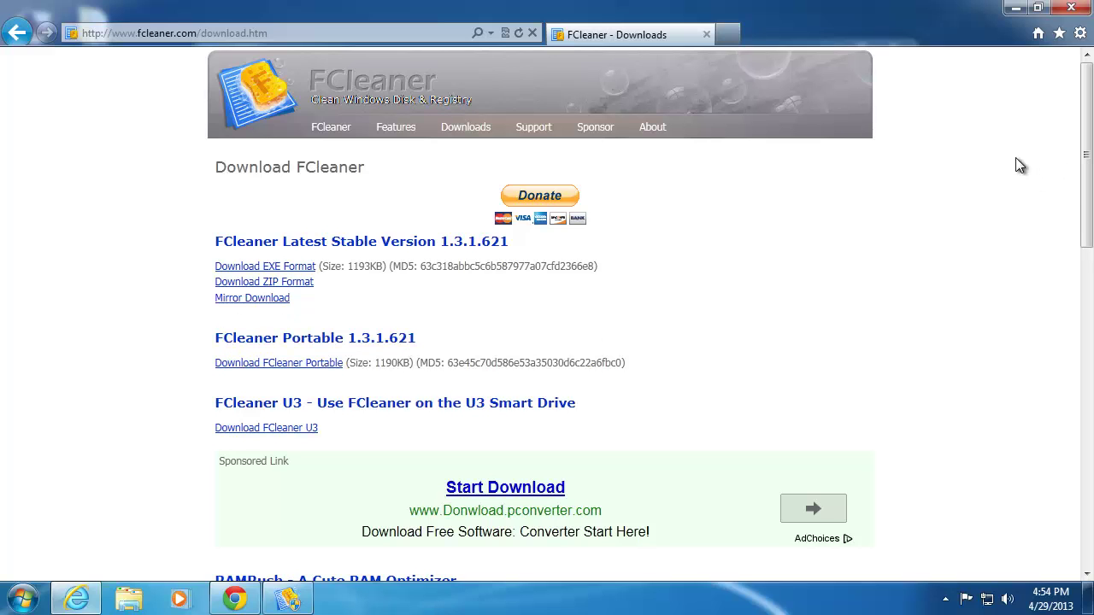
left_click(1015, 8)
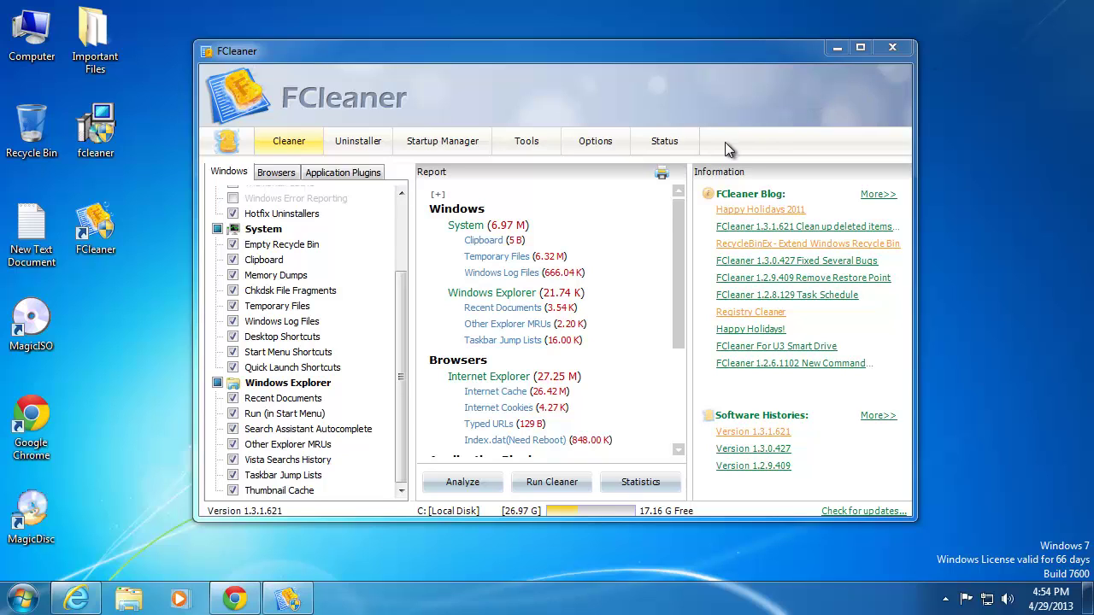
Step: Review FCleaner's Uninstaller, check the details and Adobe info link of Adobe Flash Player 11 ActiveX, and return to FCleaner
left_click(640, 50)
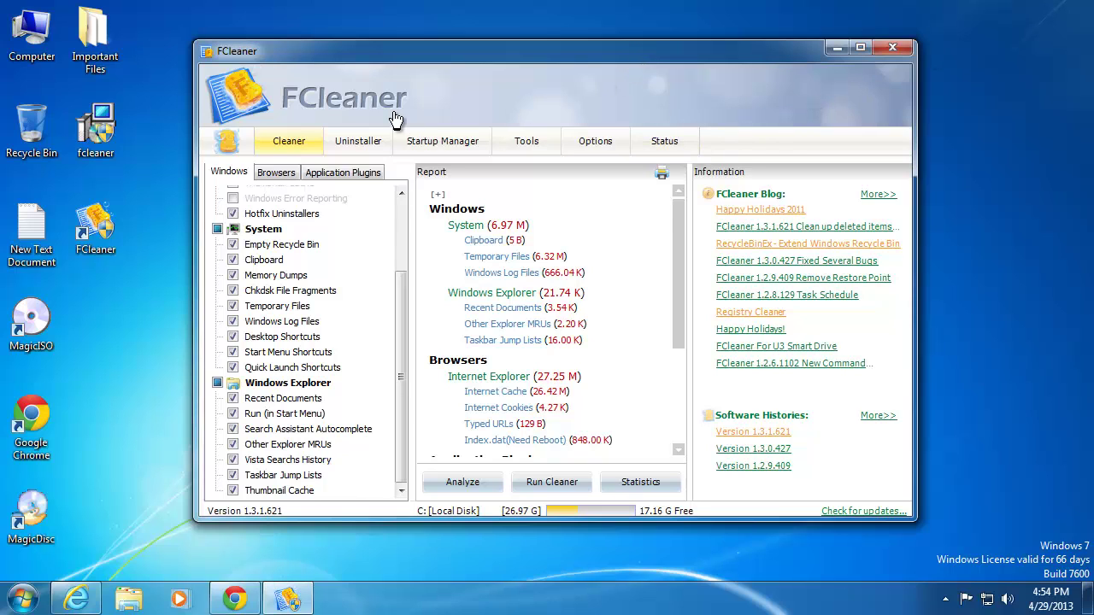
left_click(363, 144)
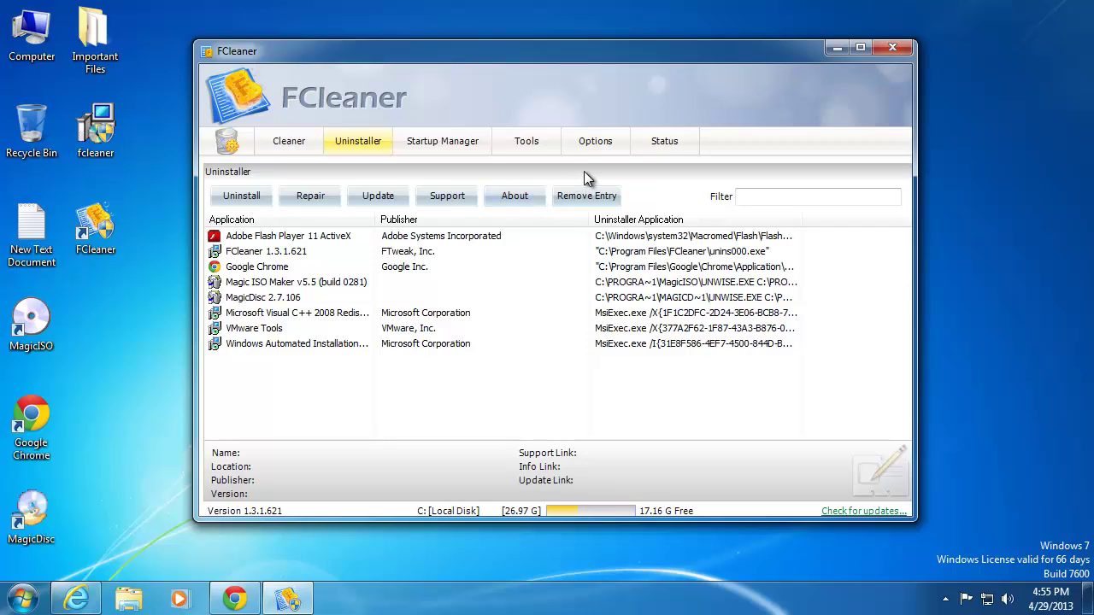
left_click(263, 238)
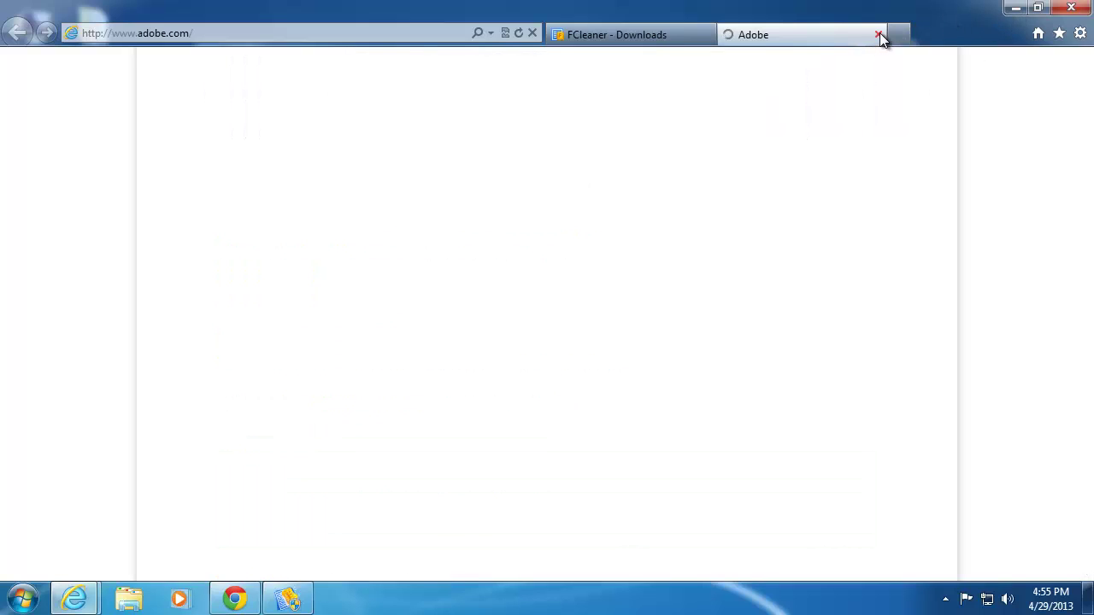
left_click(1014, 17)
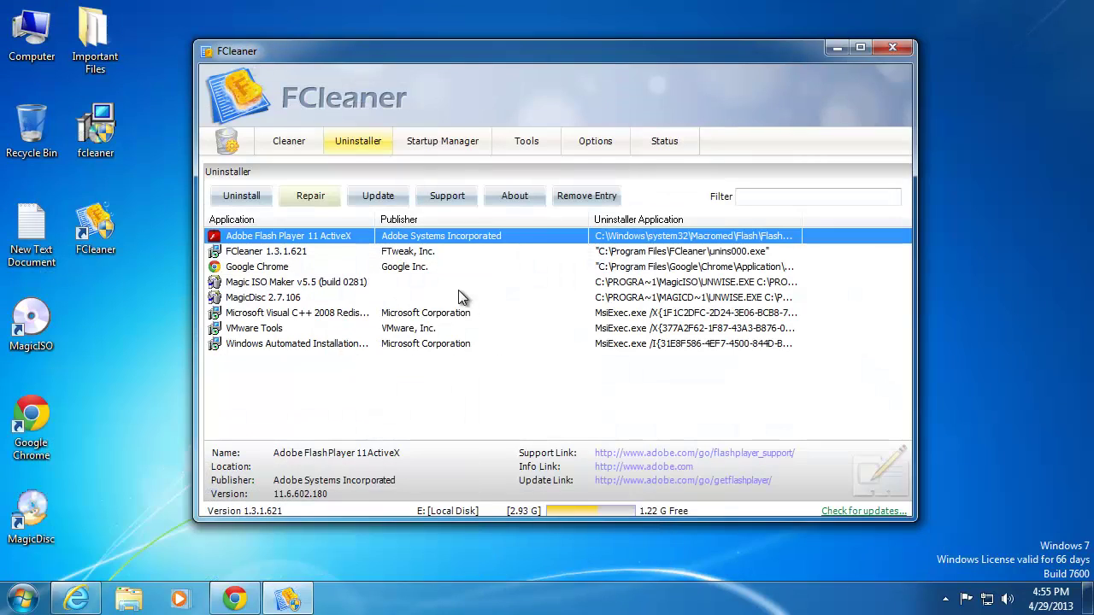
Step: Look over FCleaner's Startup Manager entries, Windows Tools and General Options
left_click(441, 143)
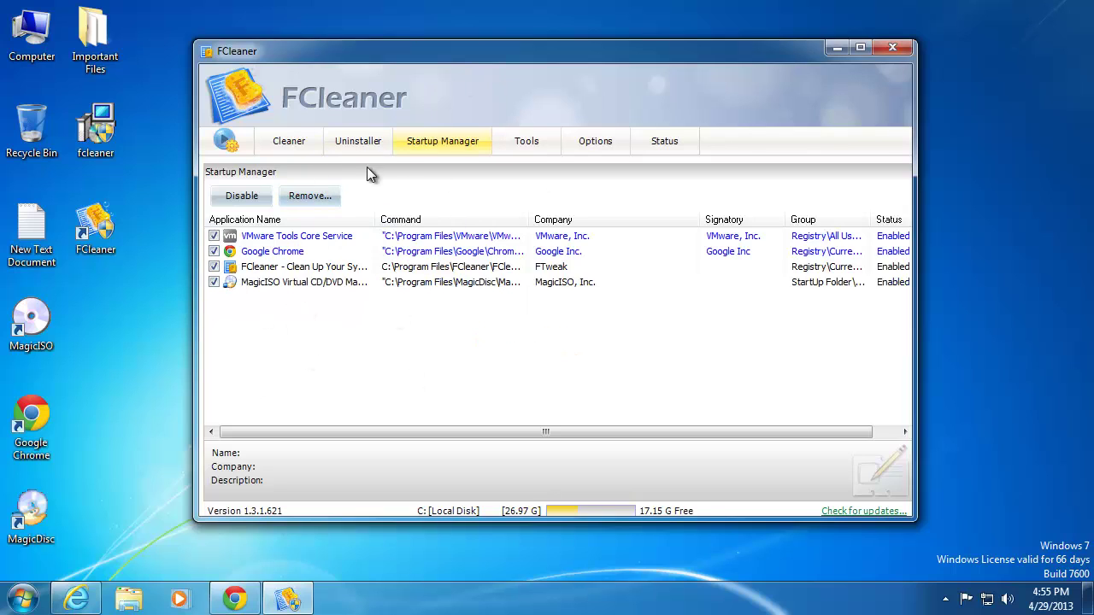
left_click(528, 142)
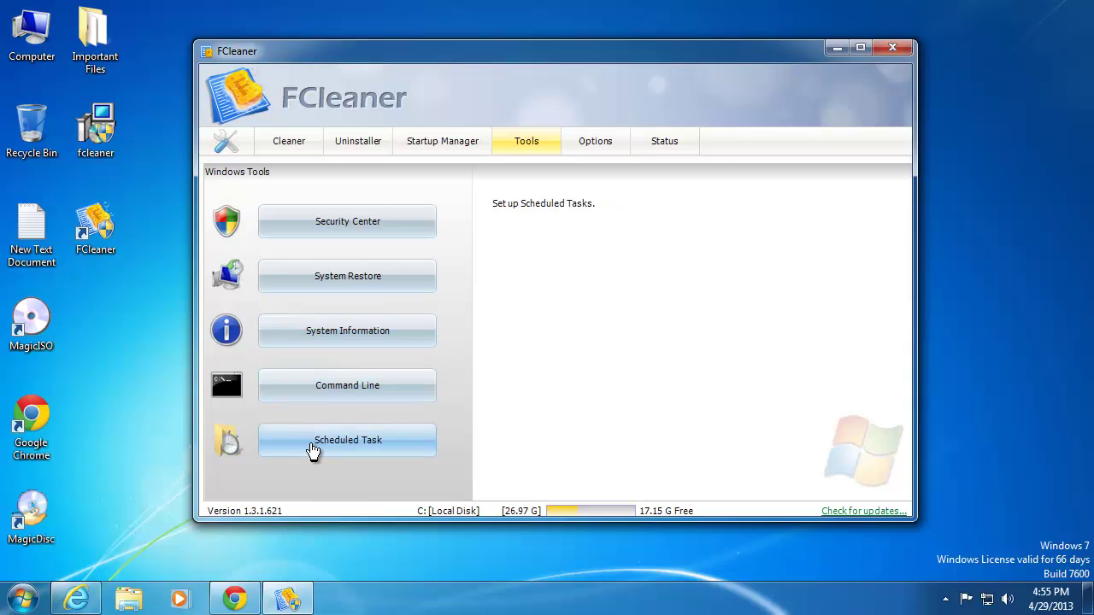
left_click(596, 144)
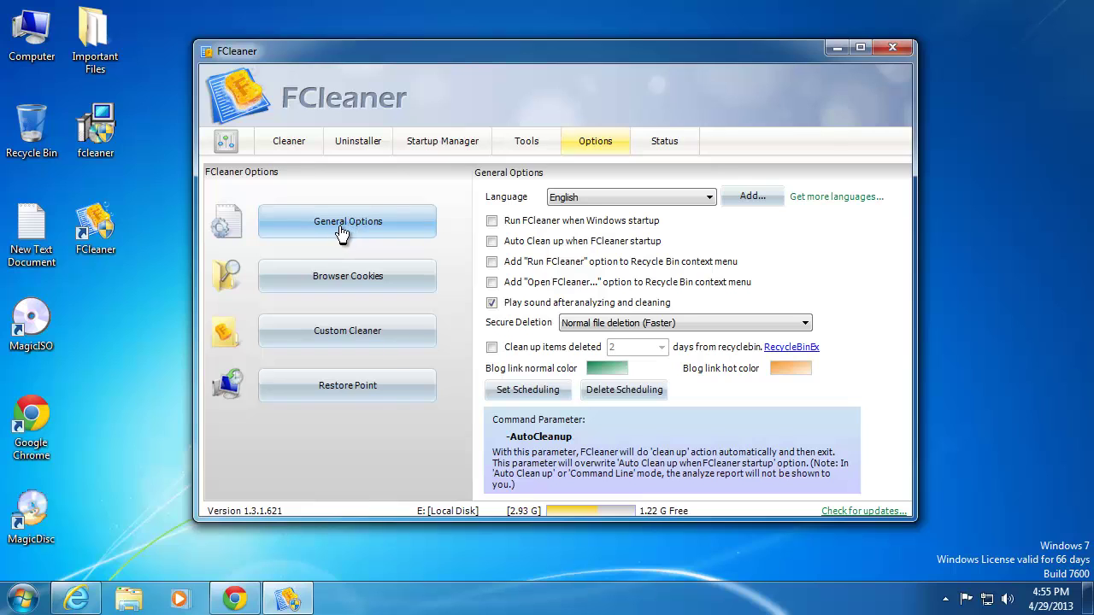
Step: Check the dialog for adding a language file, dismiss it, and look at FCleaner's icon among the hidden notification icons
left_click(755, 197)
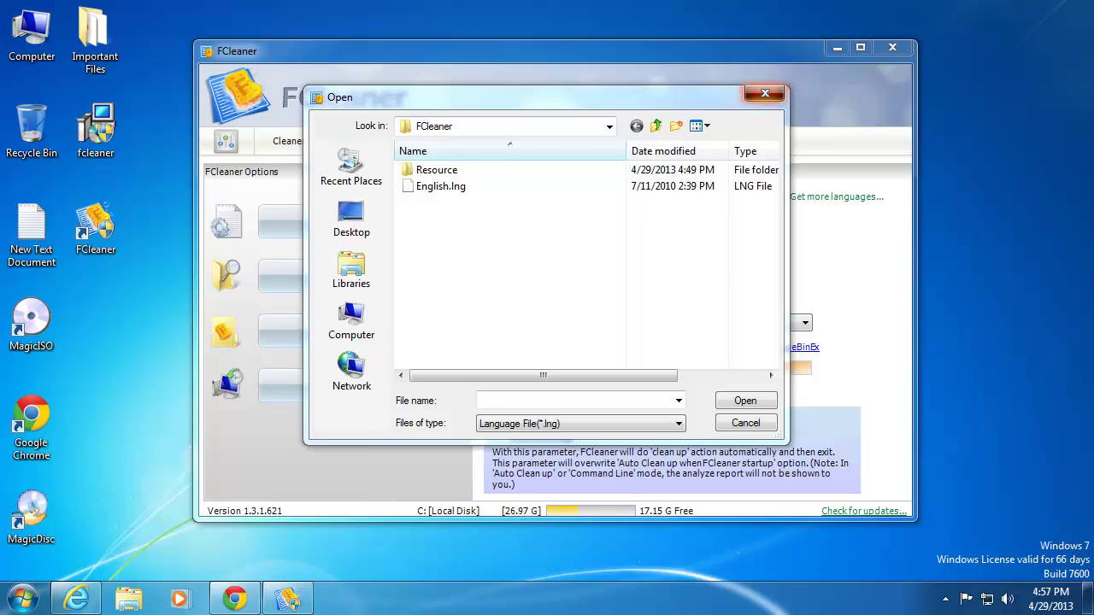
left_click(765, 93)
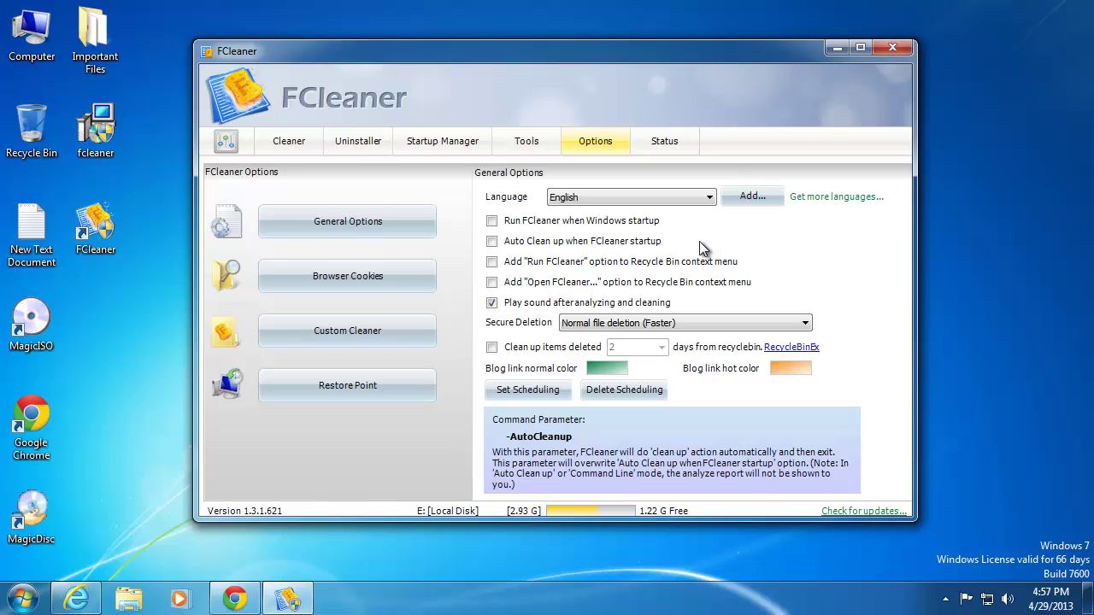
left_click(945, 599)
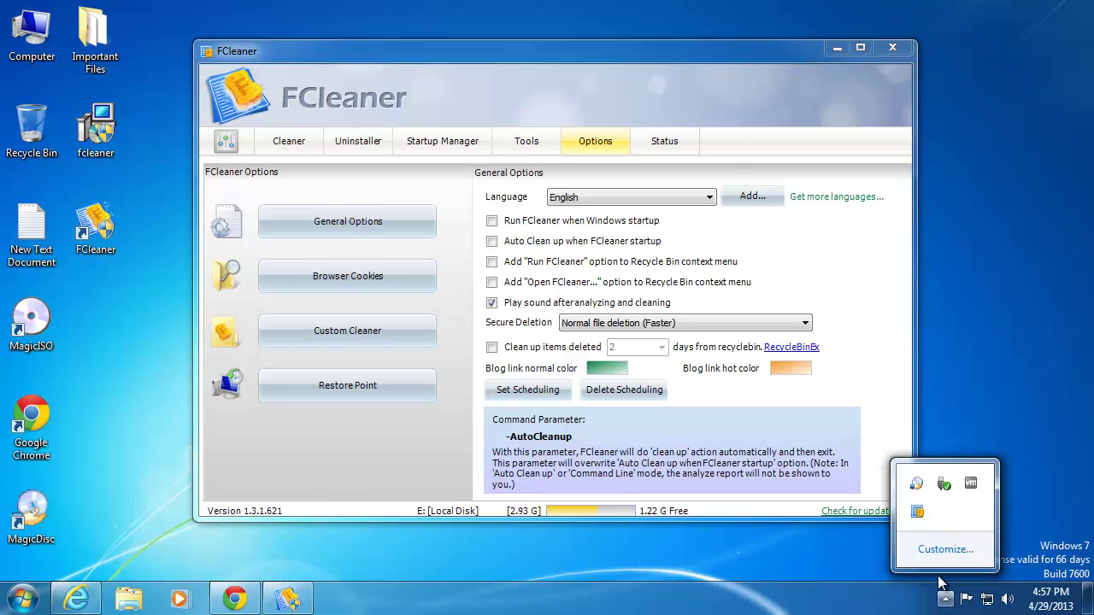
left_click(967, 384)
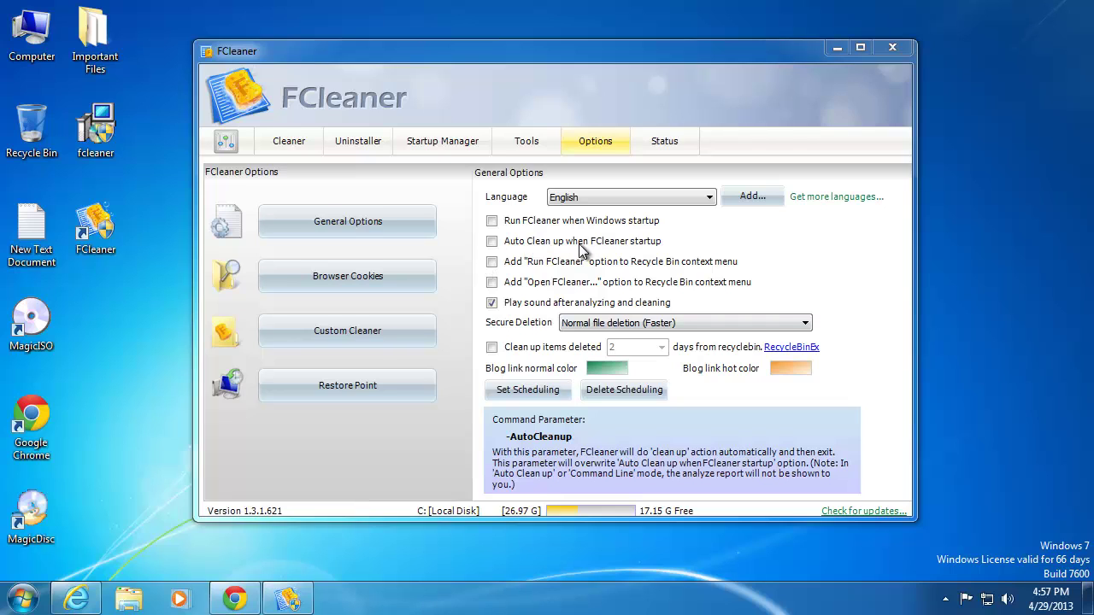
Step: Try the option to auto clean up when FCleaner starts and switch it back off
left_click(691, 242)
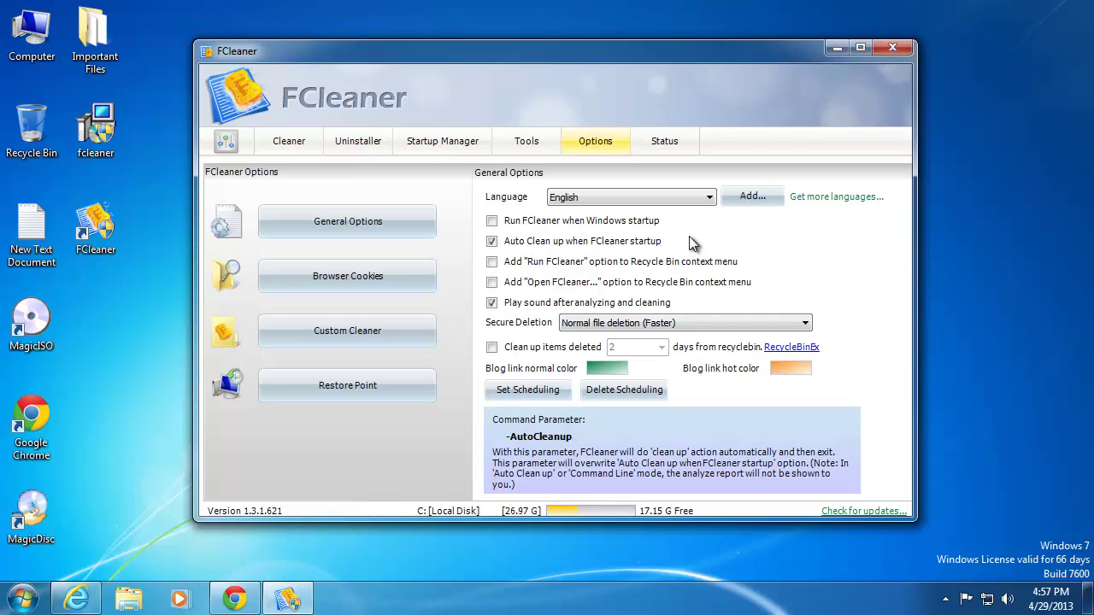
left_click(493, 242)
left_click(939, 259)
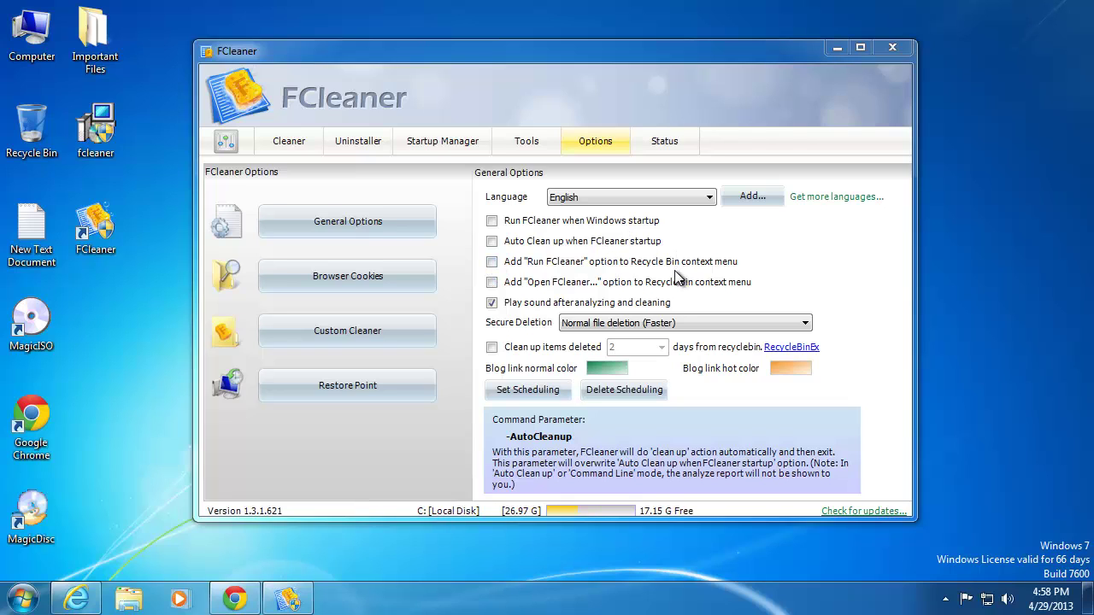
Step: Inspect the Recycle Bin's context menu on the desktop, where the Run FCleaner and Open FCleaner options can be added
right_click(33, 122)
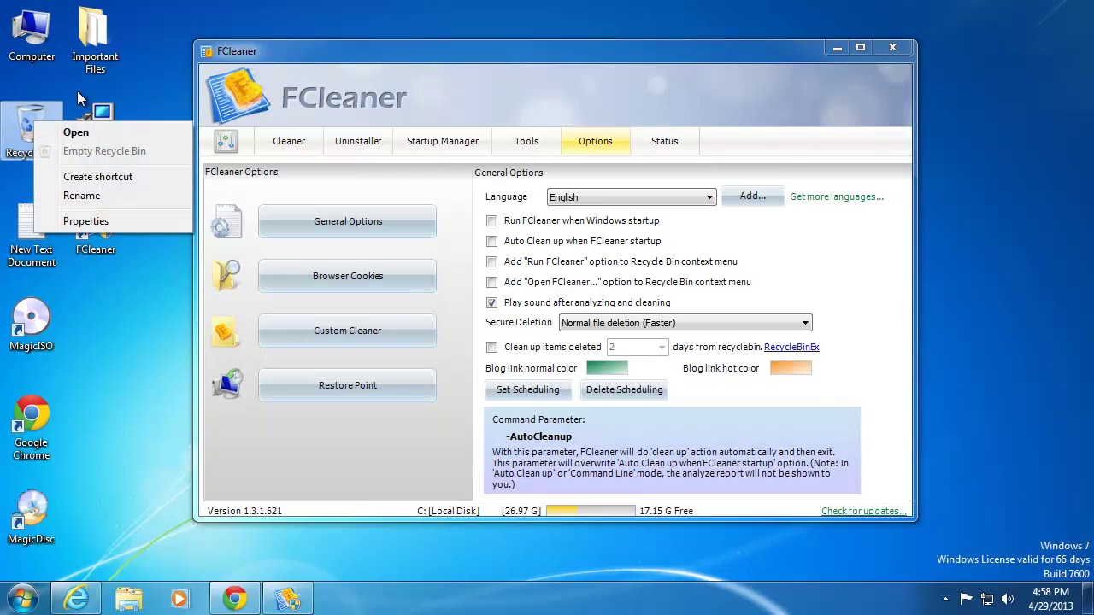
left_click(127, 303)
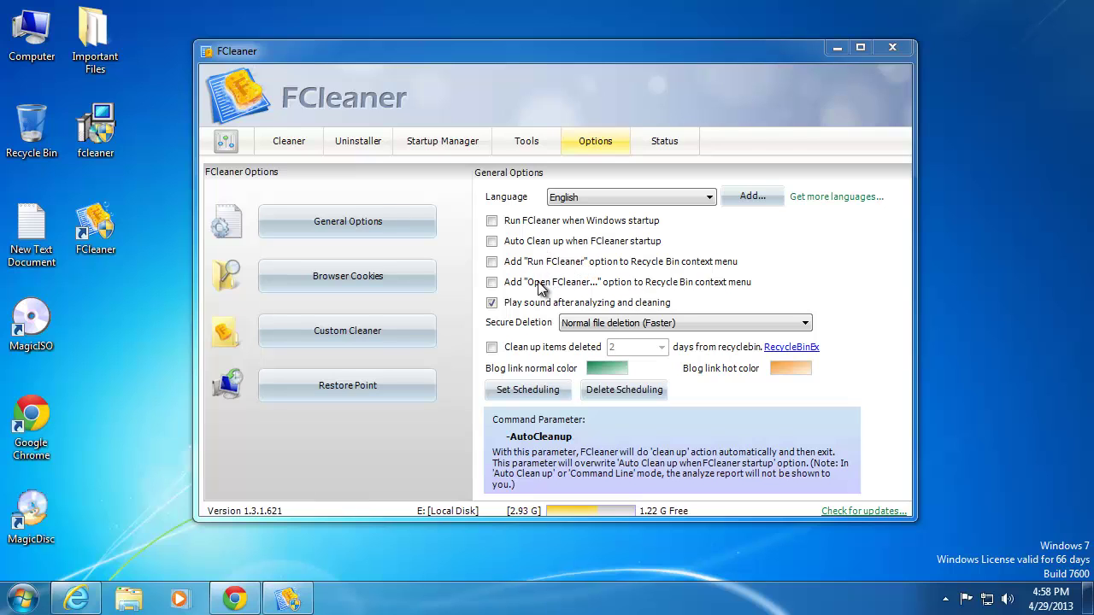
right_click(31, 128)
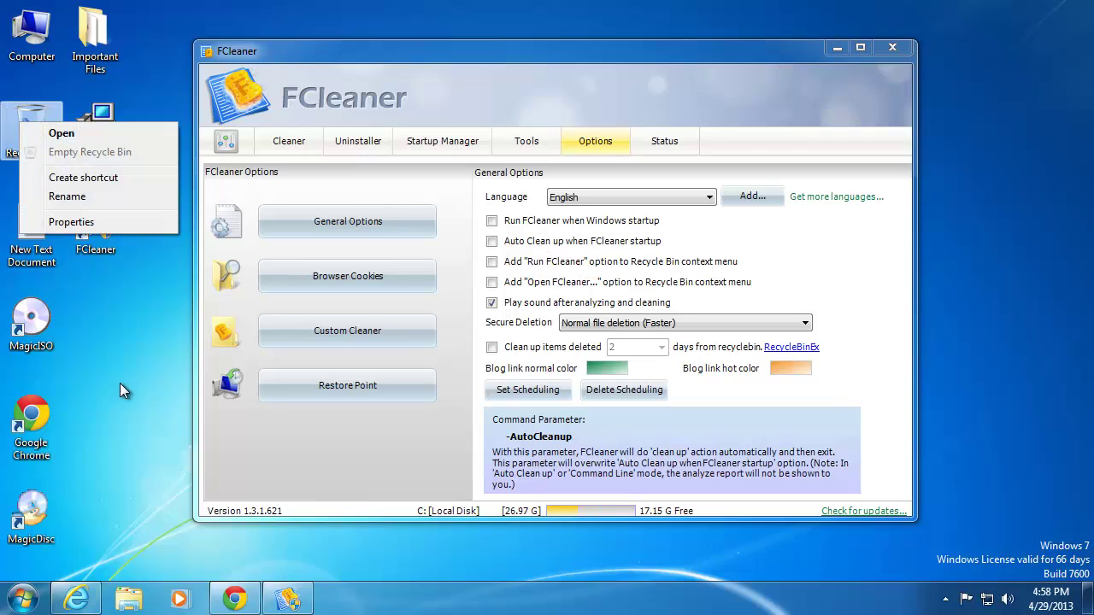
left_click(515, 316)
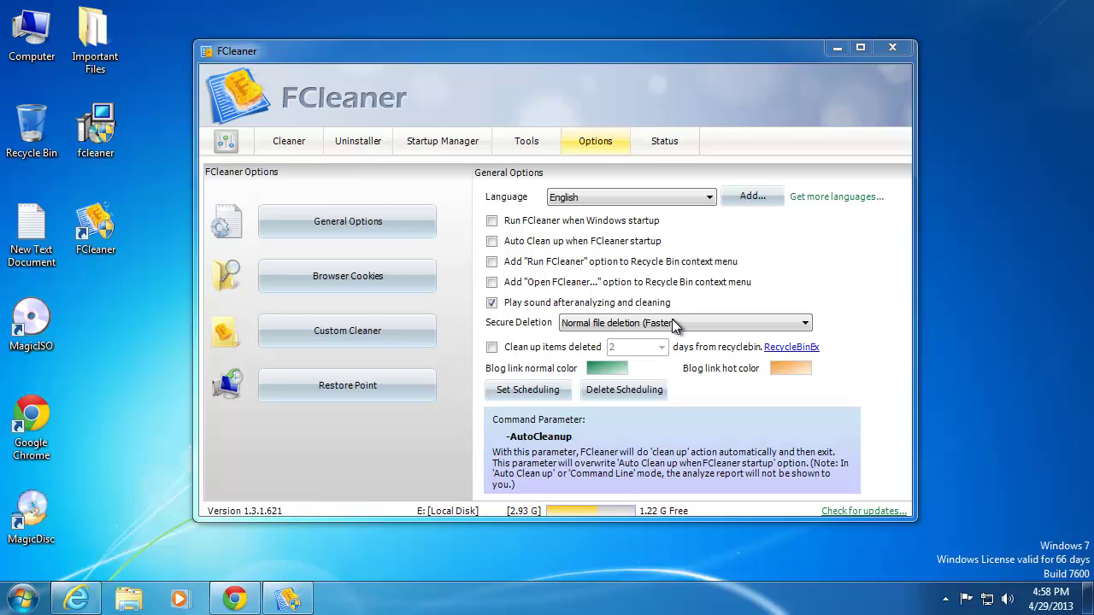
Step: View the Secure Deletion methods and try the option to clean up items deleted 2 days from the recycle bin, leaving it off
left_click(601, 323)
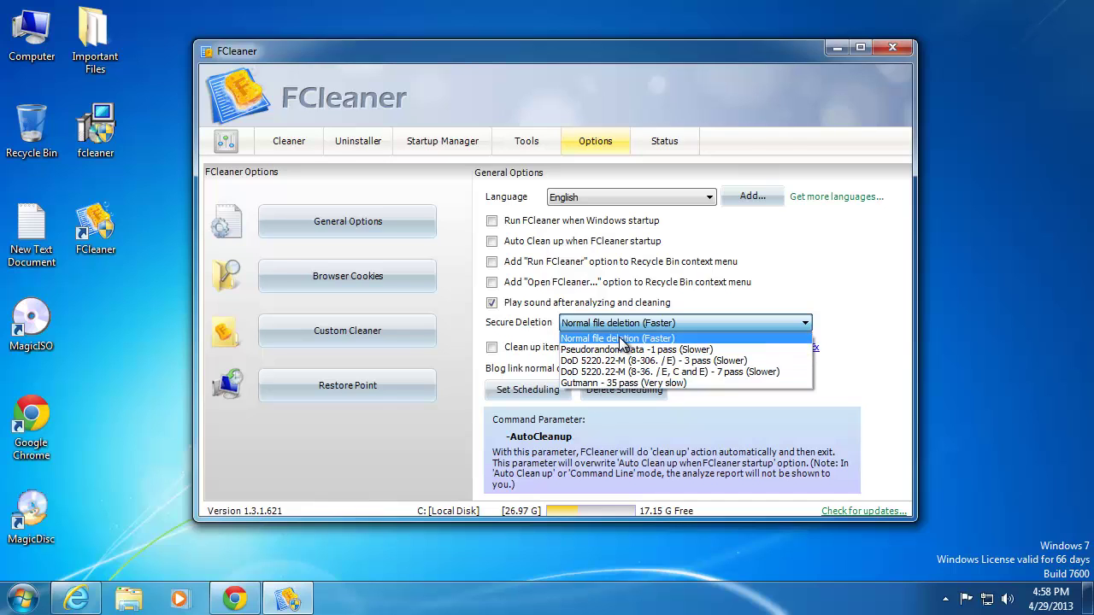
left_click(564, 294)
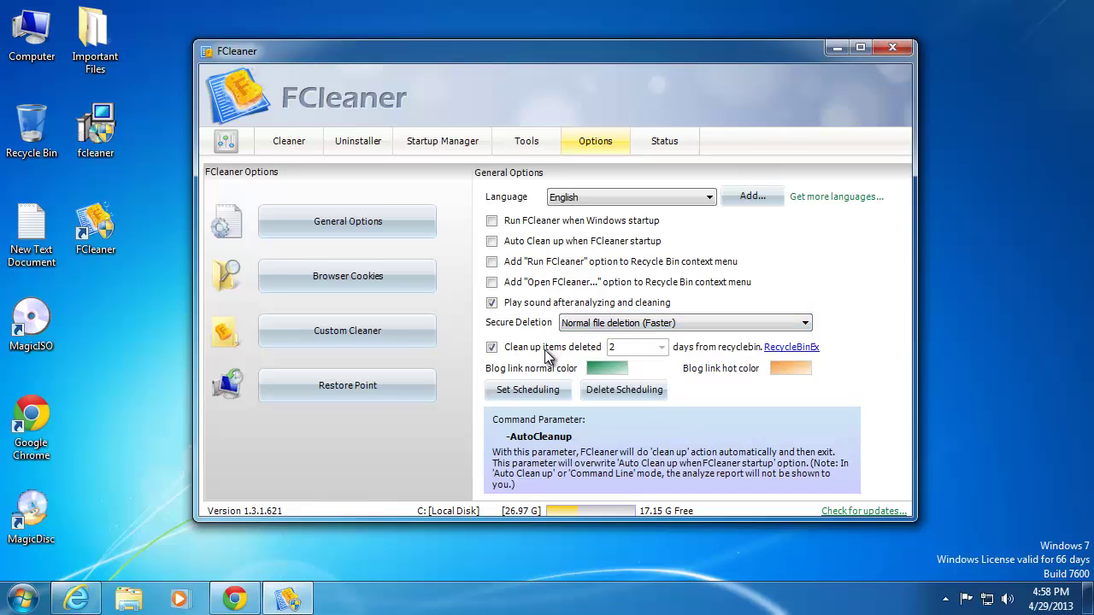
left_click(493, 347)
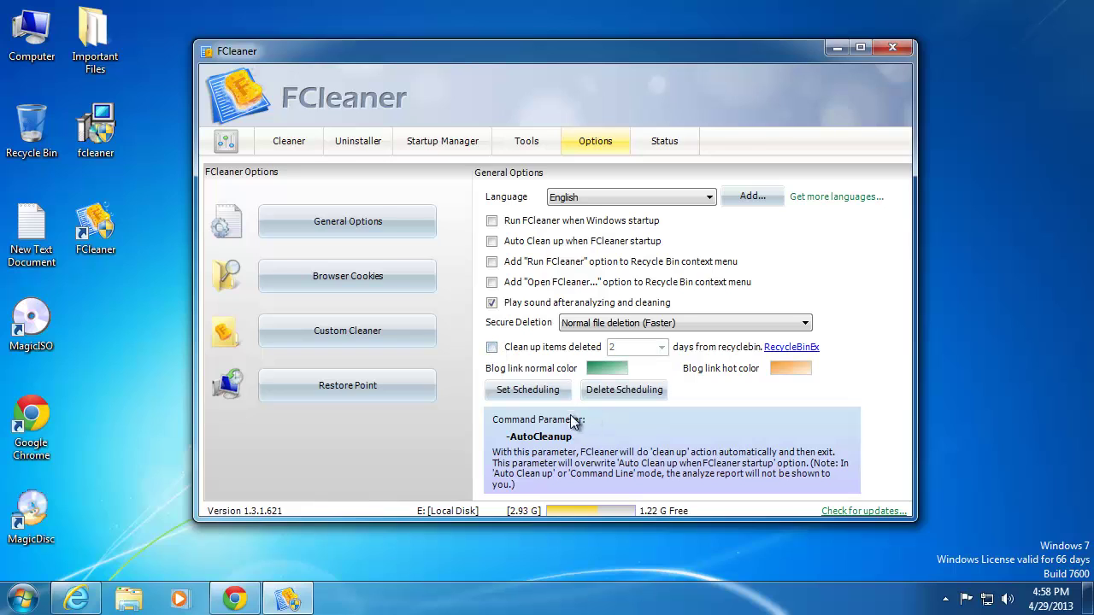
Step: Look over the Browser Cookies, Custom Cleaner and System Restore Point options
left_click(361, 294)
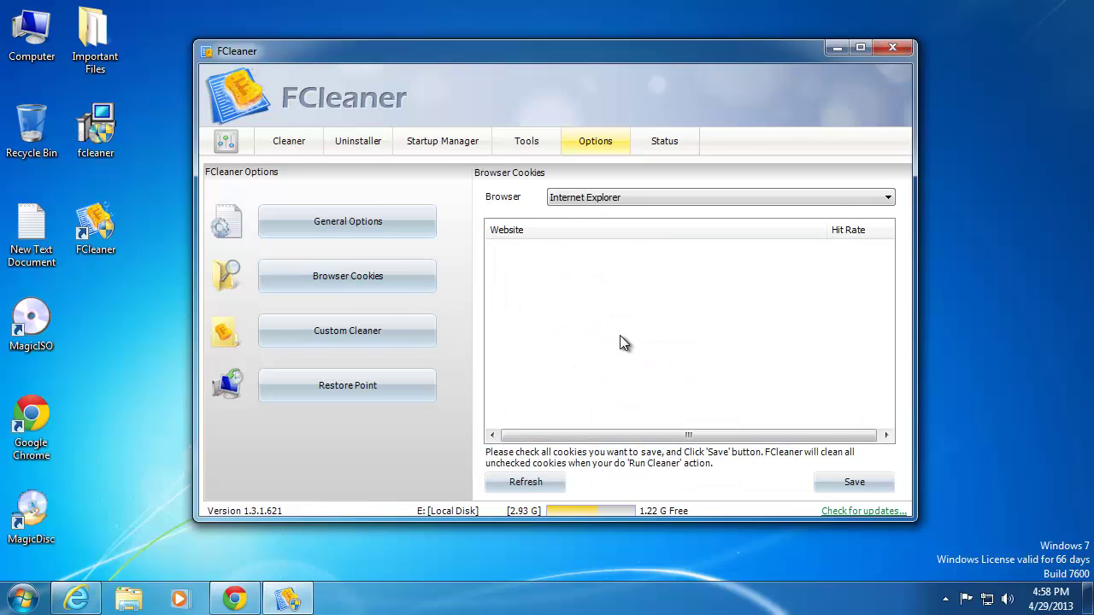
left_click(348, 333)
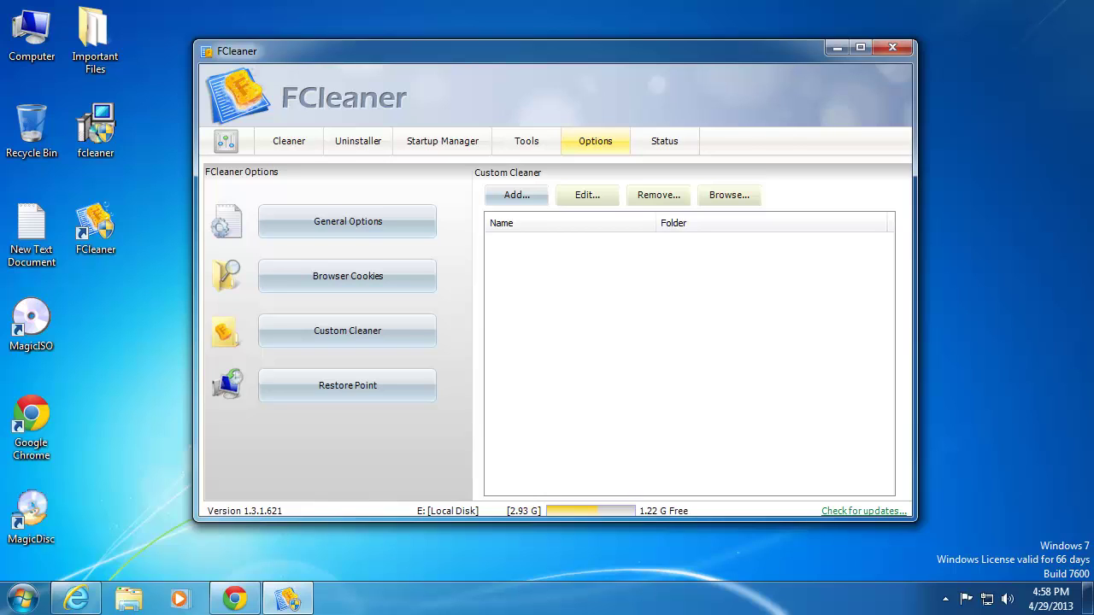
left_click(348, 385)
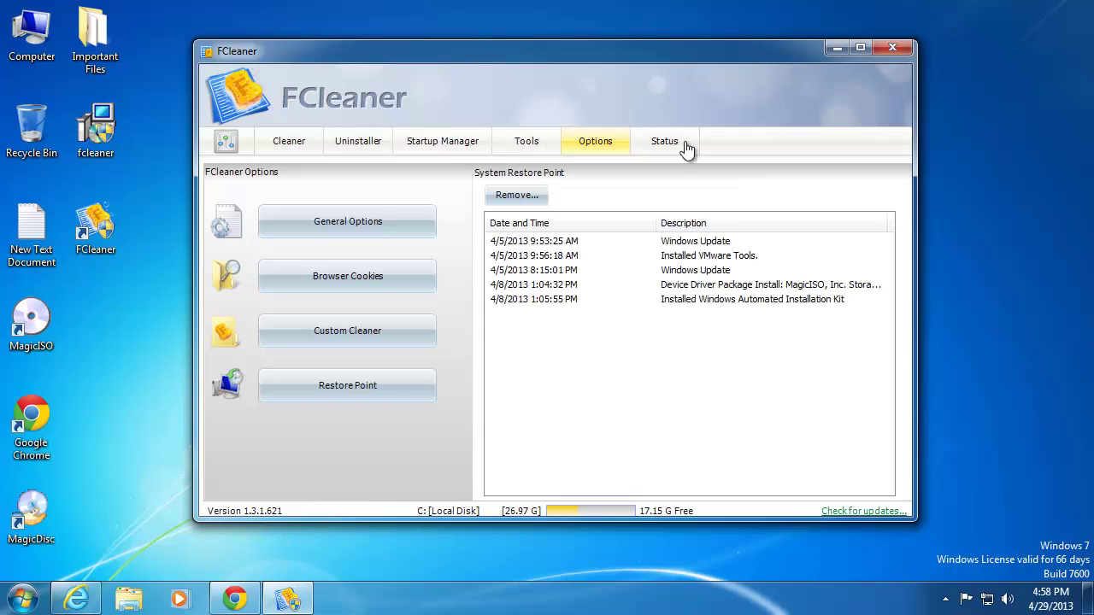
Step: Review the About FCleaner information under Status and the commands offered by FCleaner's notification area icon
left_click(684, 145)
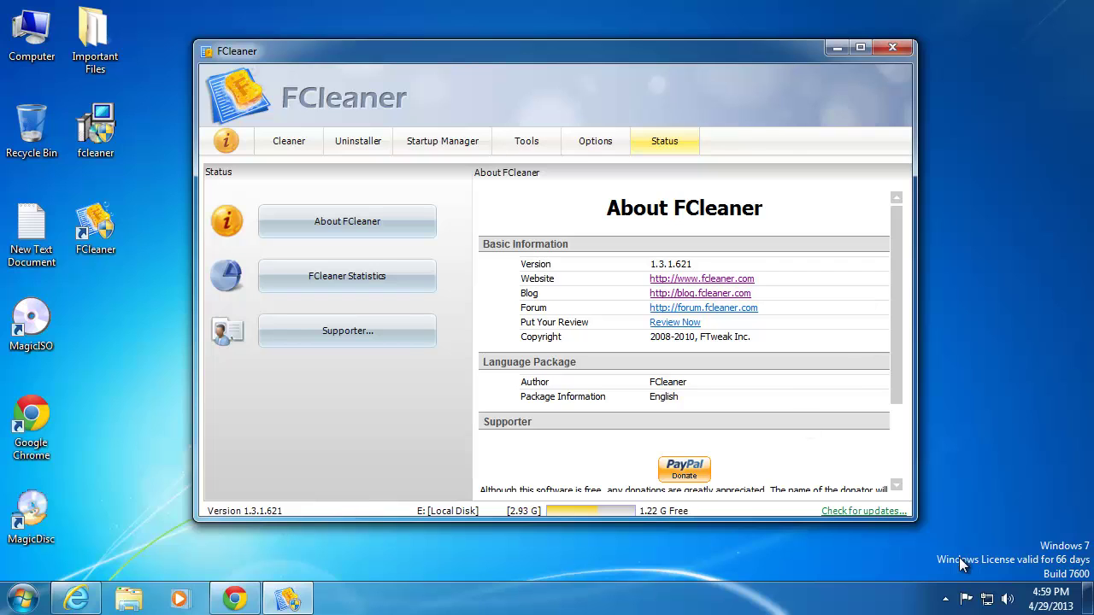
left_click(946, 599)
right_click(919, 515)
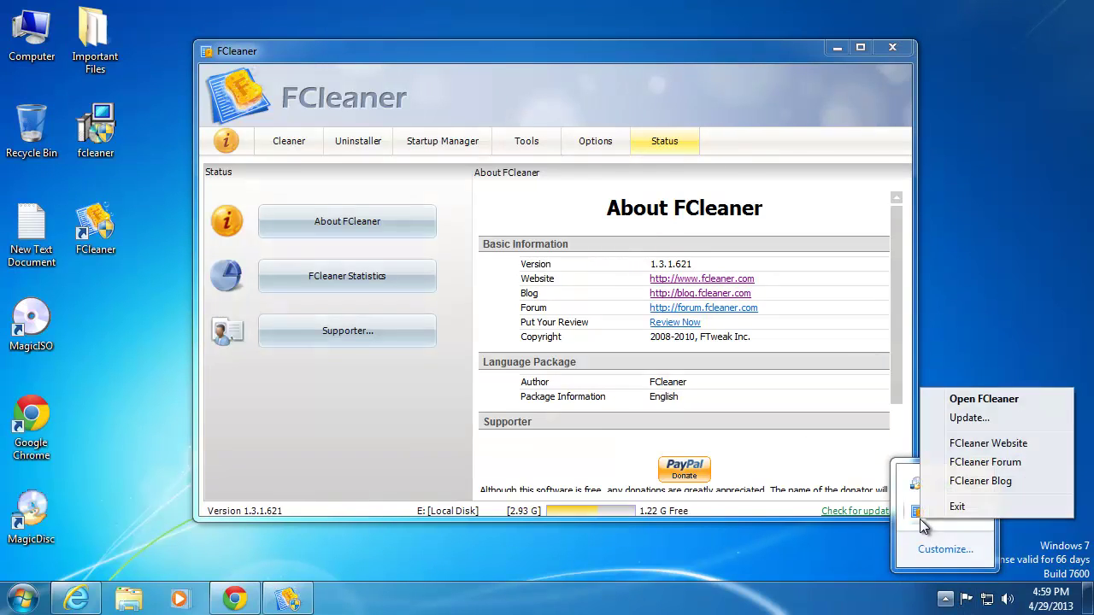
left_click(961, 330)
left_click(862, 342)
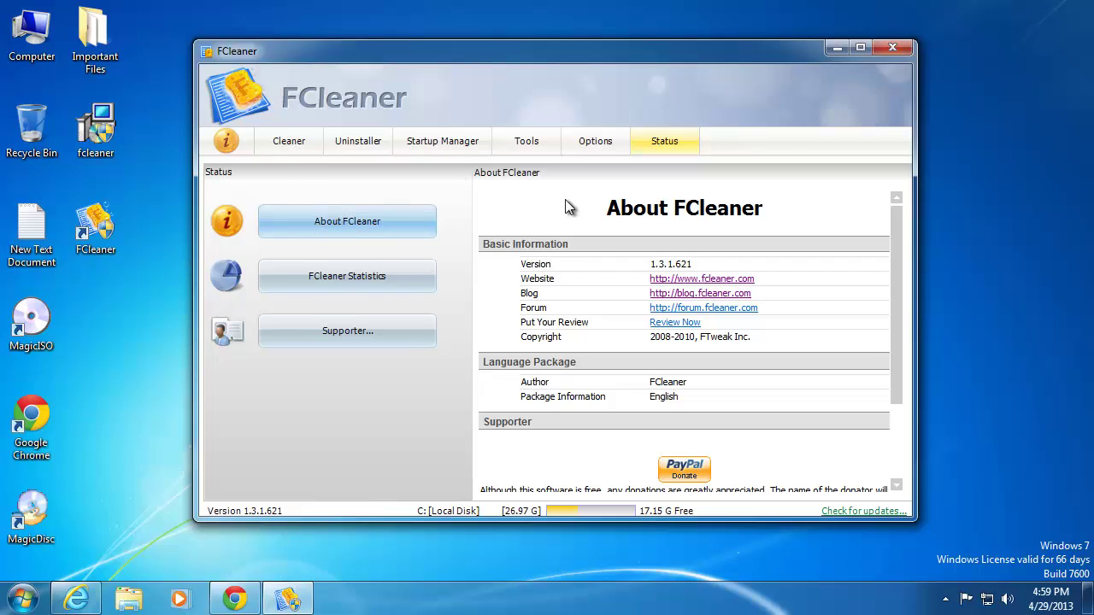
Step: View the FCleaner Statistics and the Supporter donation email prompt, dismiss it without an entry, and close FCleaner
left_click(318, 282)
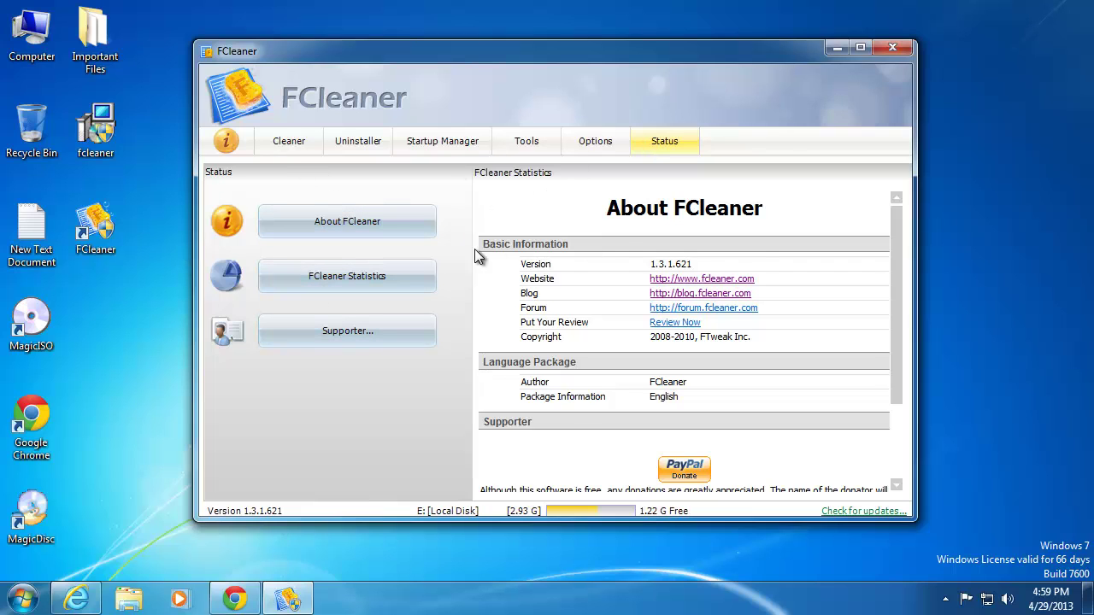
left_click(366, 332)
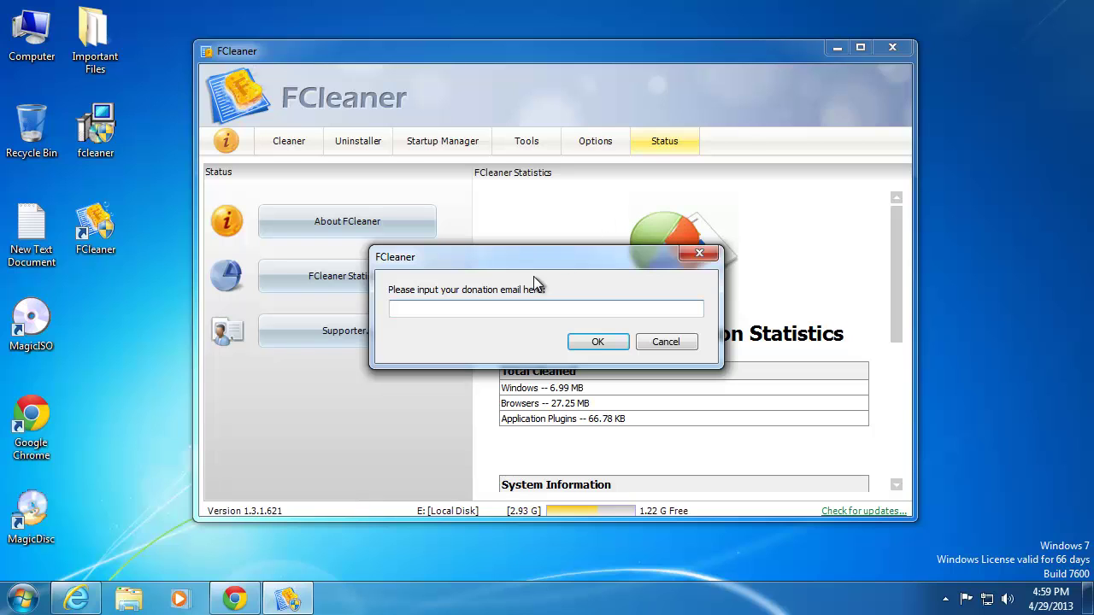
left_click_drag(532, 261, 314, 31)
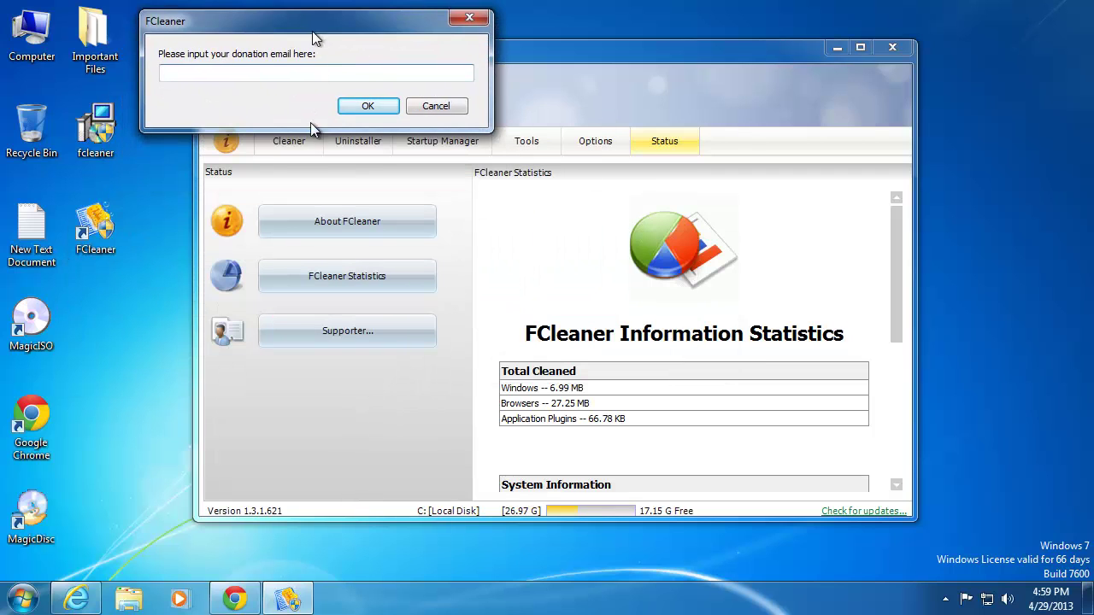
left_click(469, 18)
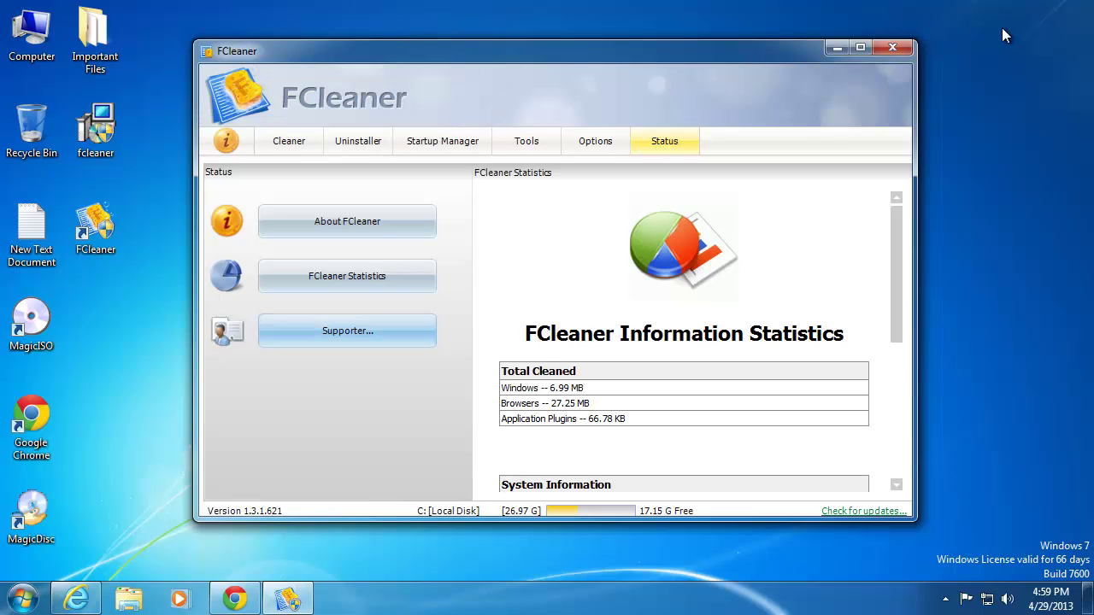
left_click(894, 47)
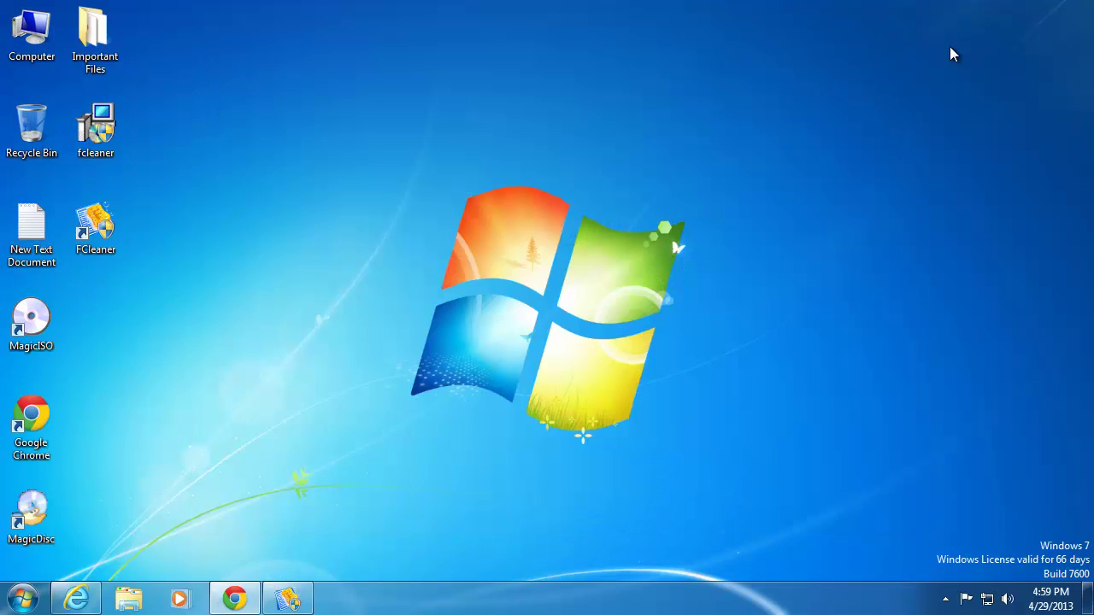